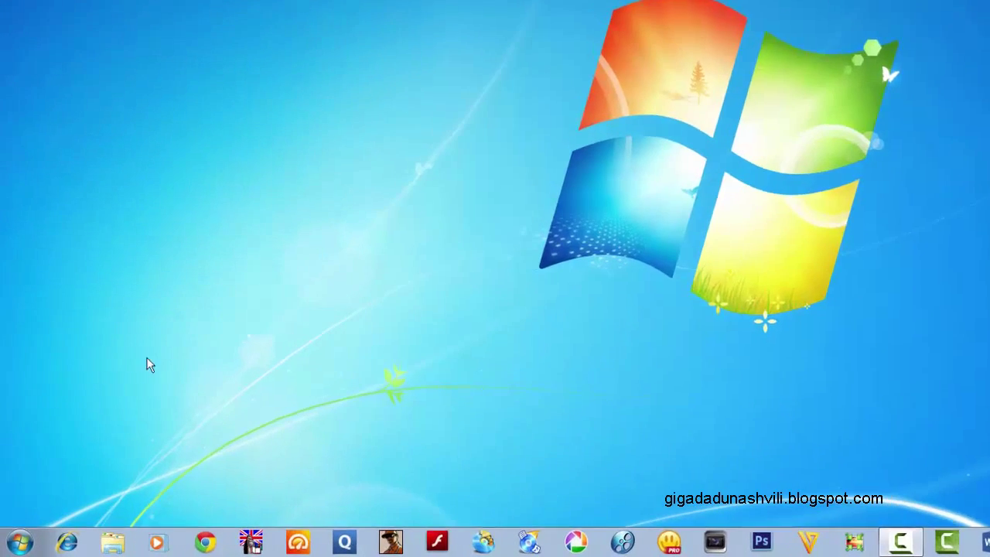
- Open Paint from the Windows accessories
left_click(20, 542)
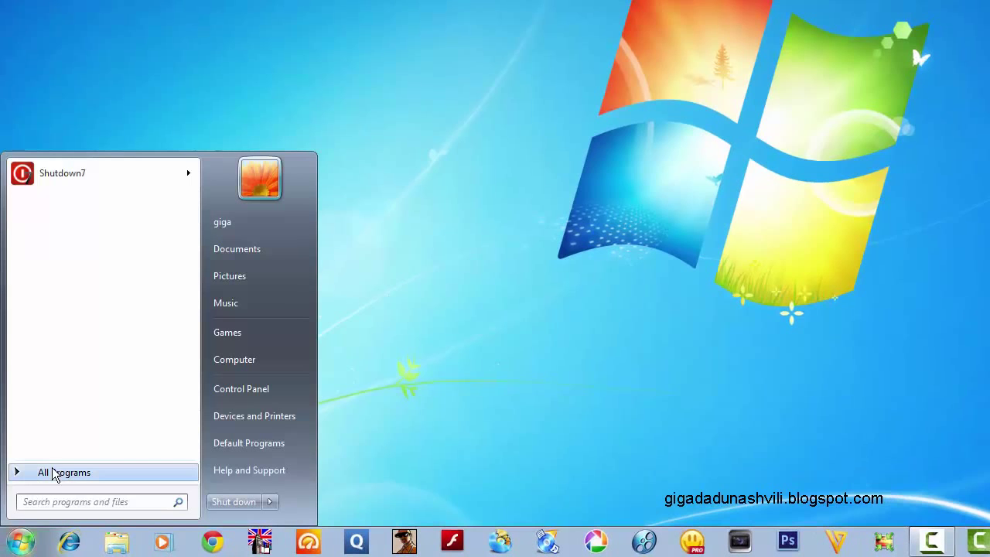
left_click(57, 473)
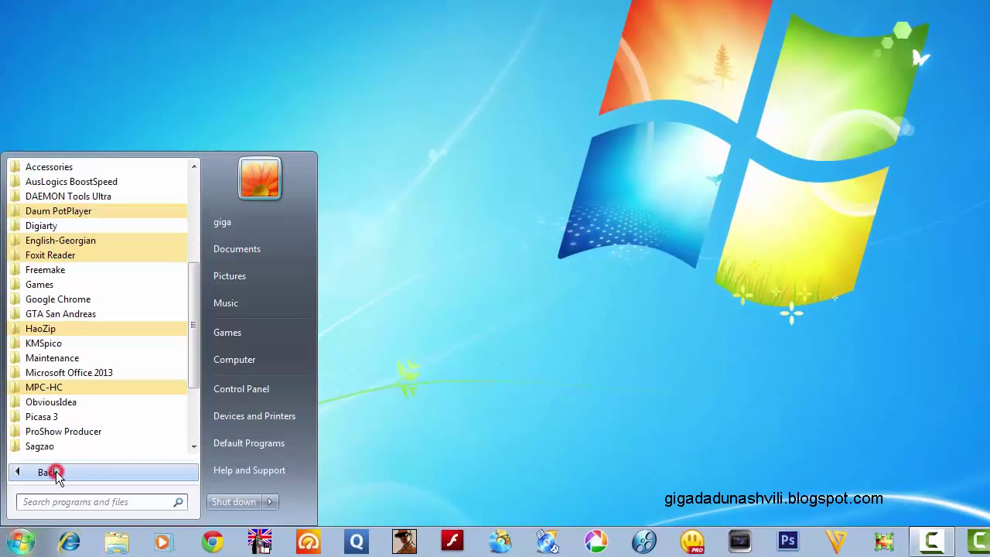
left_click(49, 167)
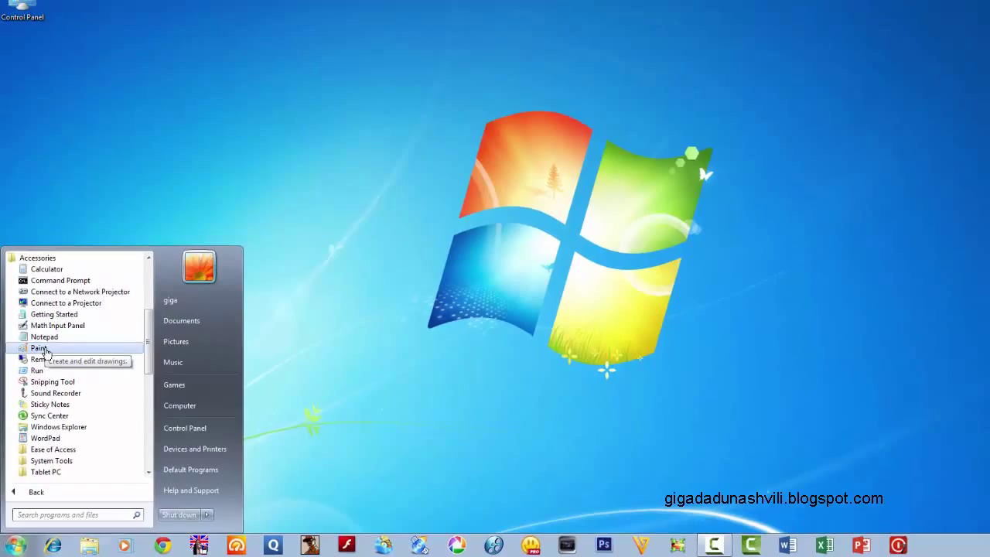
left_click(46, 284)
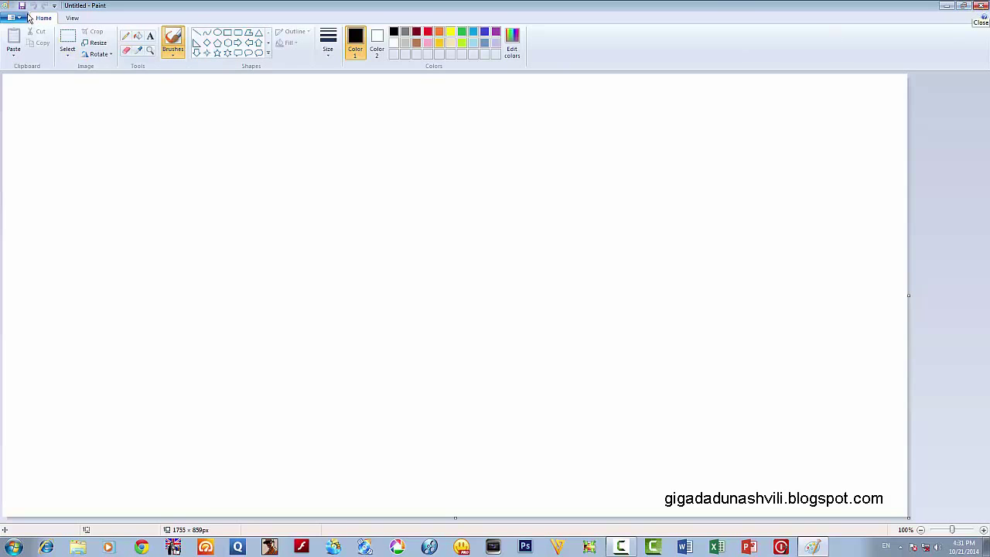
left_click(68, 18)
left_click(48, 18)
left_click(68, 18)
left_click(49, 18)
- Draw a thin black freehand curve across the upper canvas with the Pencil, and a second one above it at the thickest line size
left_click(126, 38)
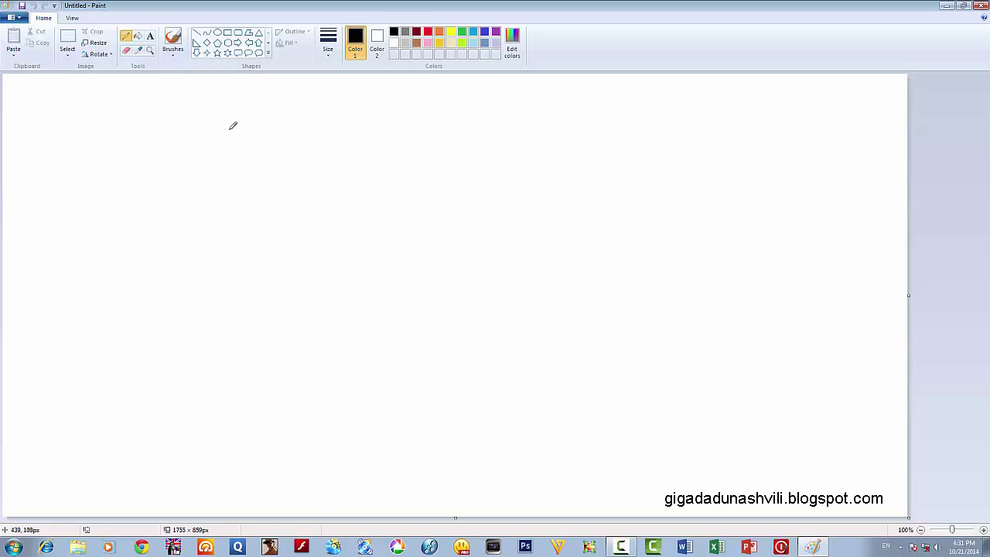
mouse_move(229, 129)
left_mouse_down()
mouse_move(309, 122)
mouse_move(360, 139)
mouse_move(441, 196)
mouse_move(460, 224)
mouse_move(539, 221)
mouse_move(611, 179)
mouse_move(716, 157)
left_mouse_up()
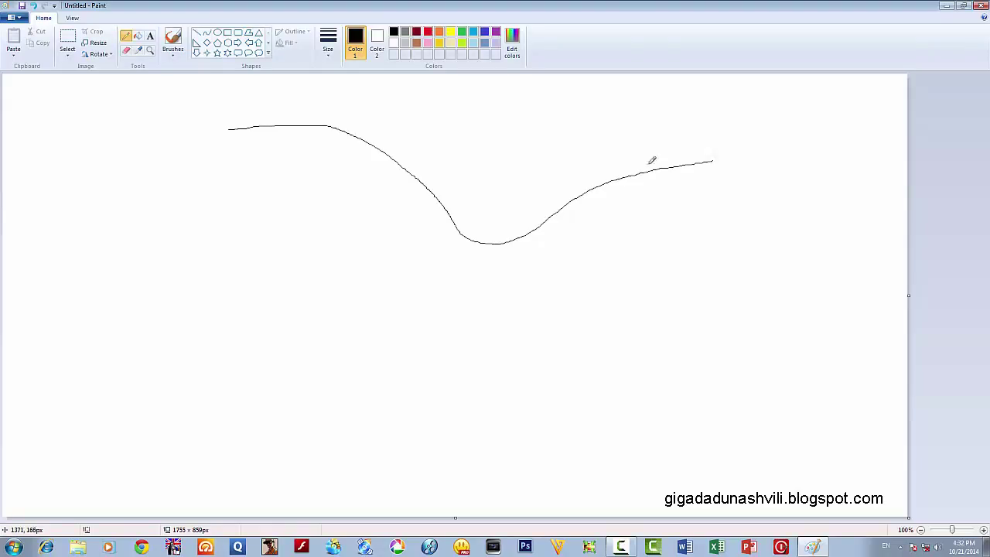
left_click(328, 60)
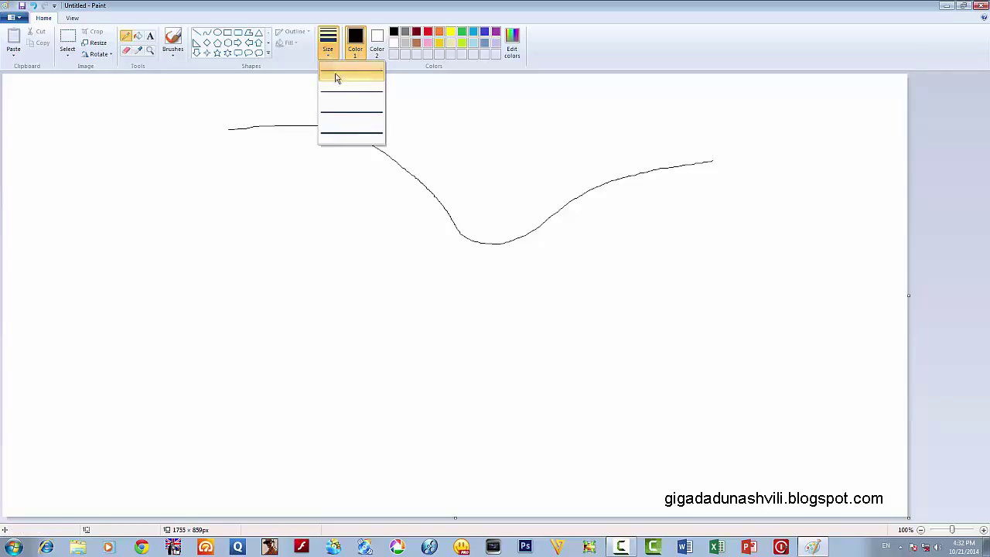
left_click(353, 134)
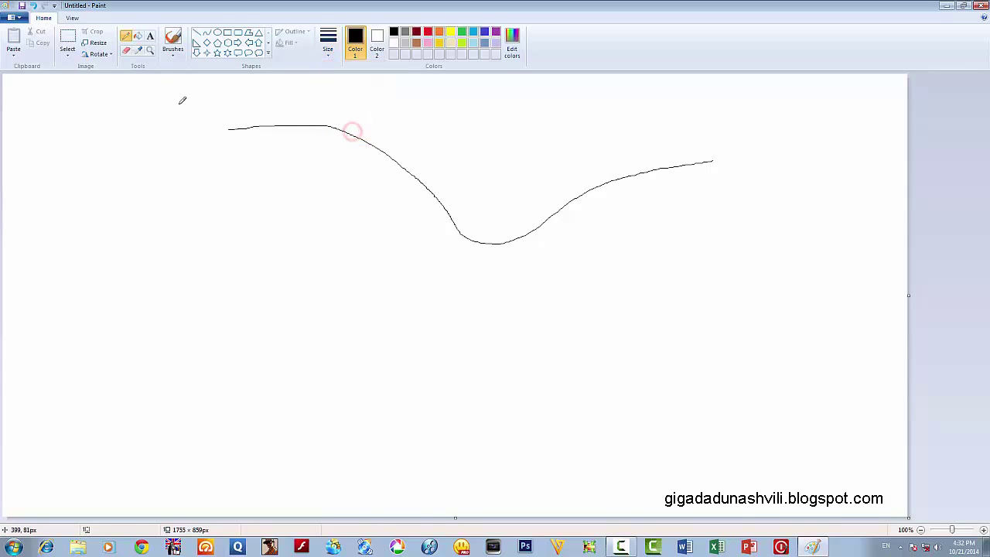
mouse_move(231, 108)
left_mouse_down()
mouse_move(357, 107)
mouse_move(480, 169)
mouse_move(528, 178)
mouse_move(719, 133)
left_mouse_up()
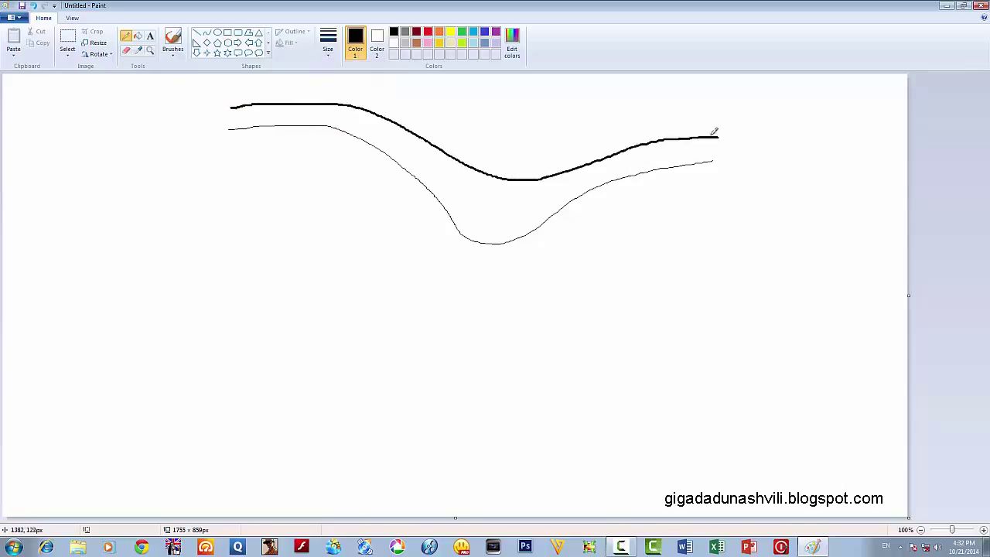
- Fill the whole canvas background with gold and undo the fill
left_click(139, 40)
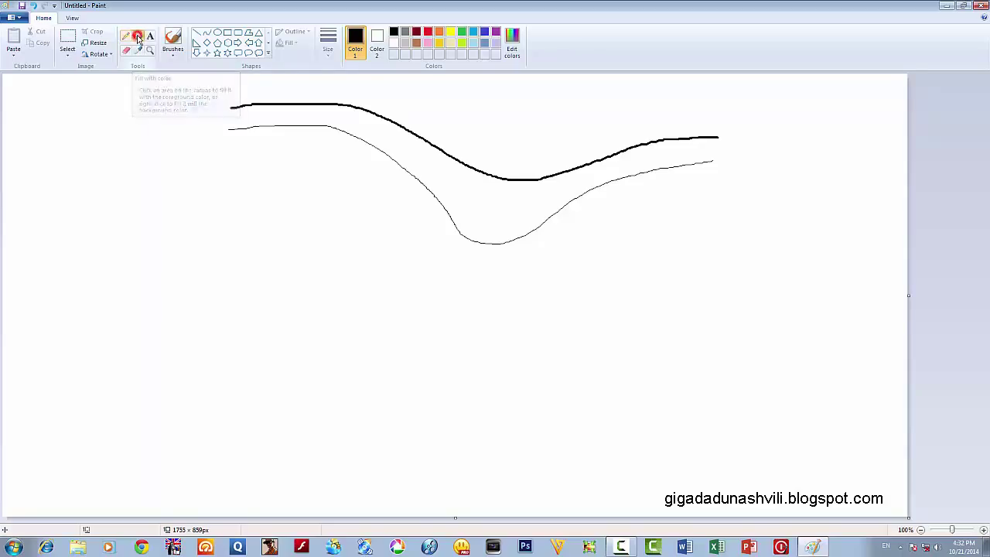
left_click(440, 44)
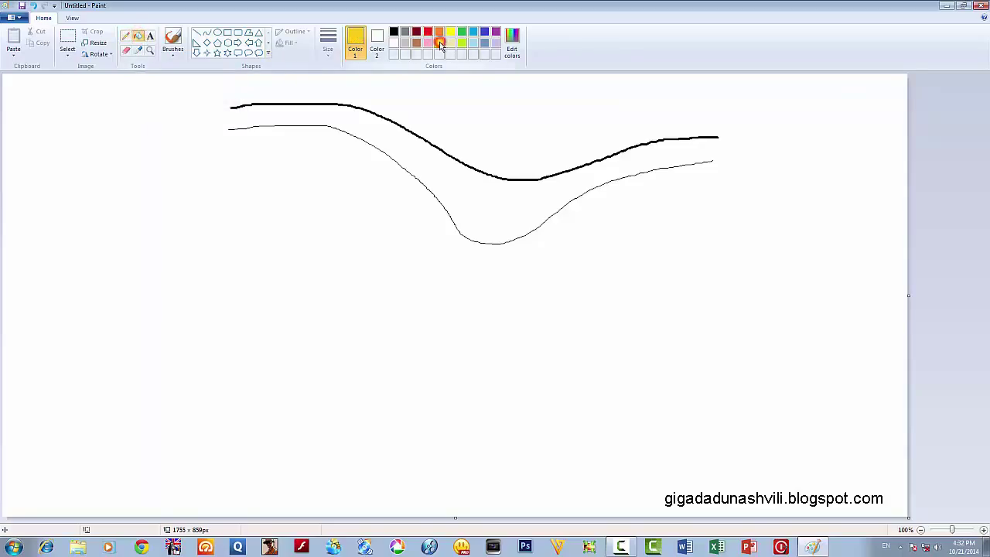
left_click(153, 157)
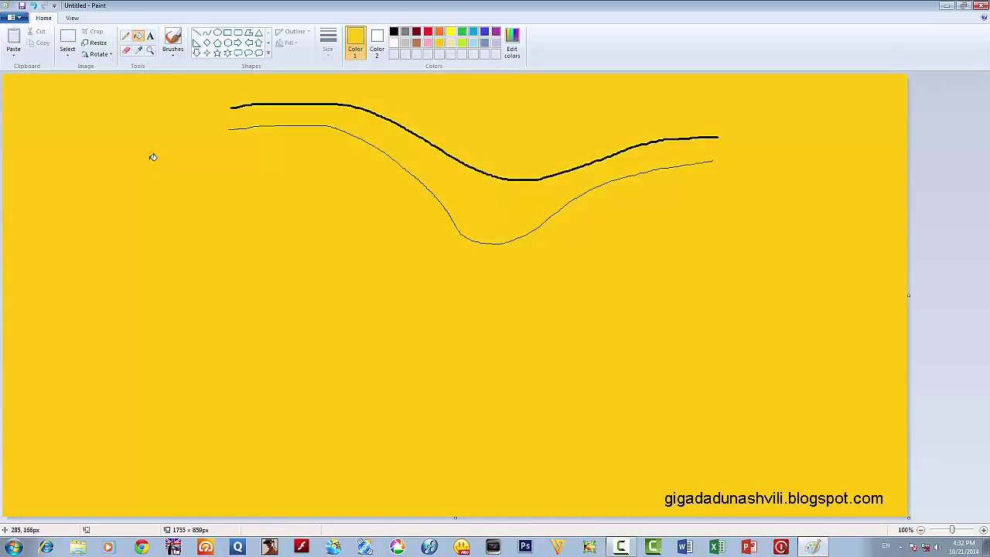
left_click(34, 8)
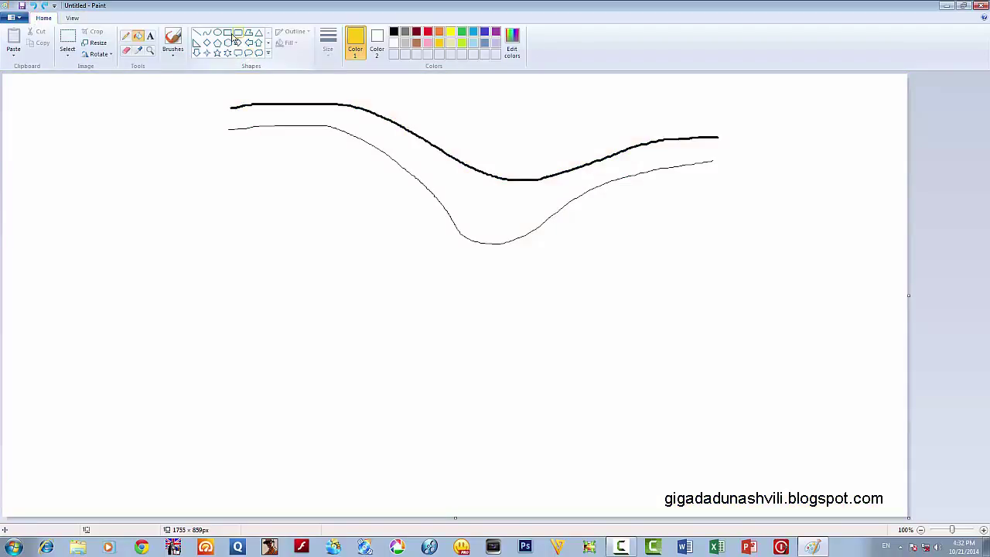
- Draw a black-outlined rectangle about 354 × 222 px at the left ends of the curves and fill it with green
left_click(229, 35)
left_click_drag(53, 113, 236, 227)
left_click(394, 33)
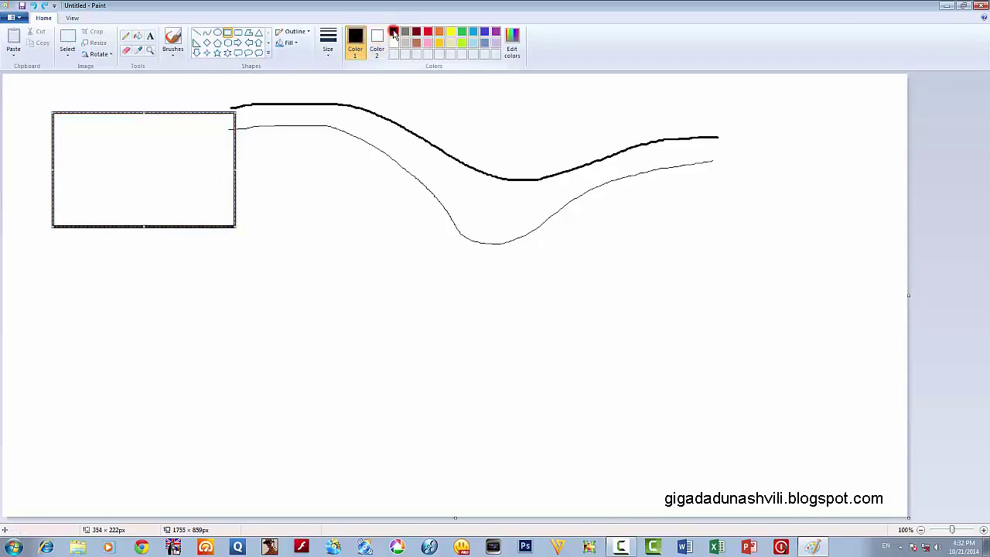
left_click(146, 148)
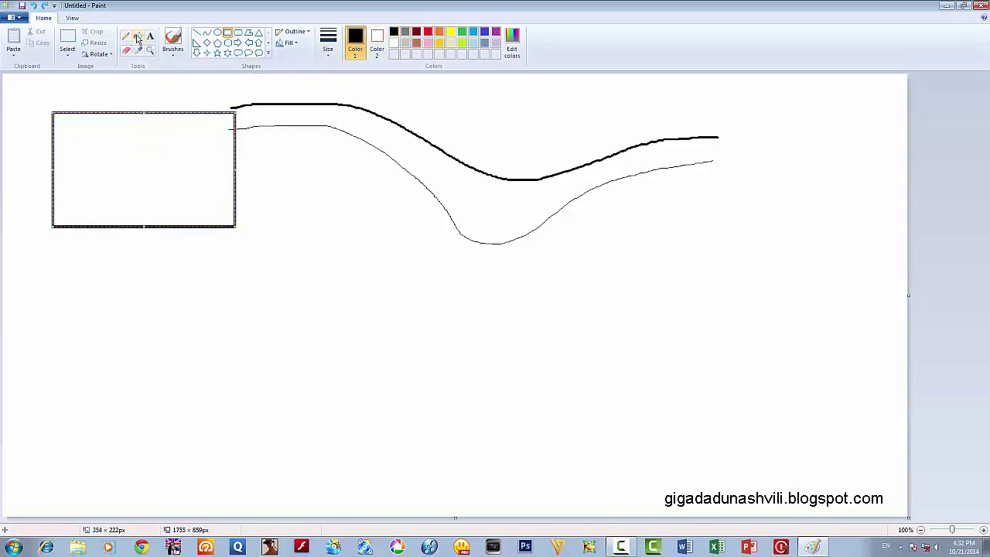
left_click(137, 37)
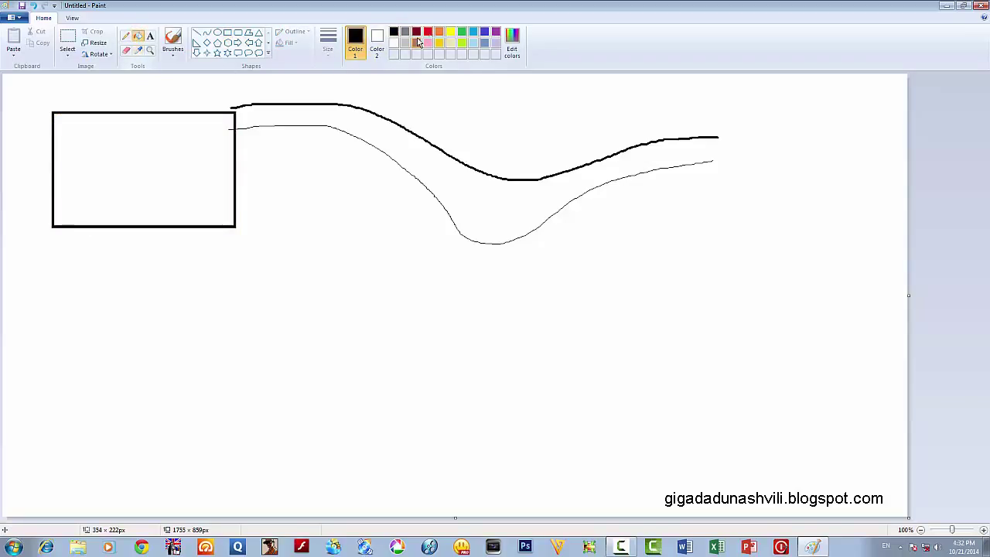
left_click(462, 32)
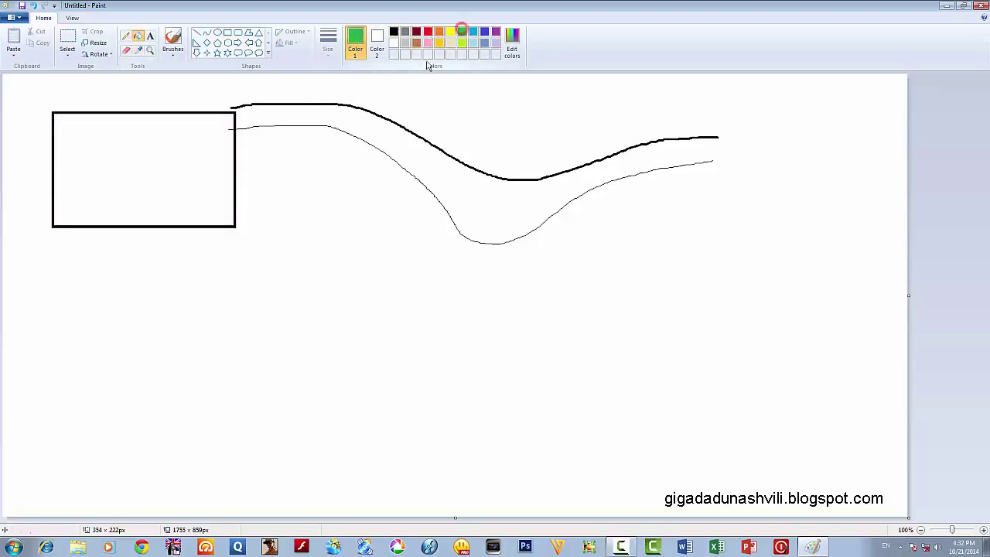
left_click(140, 147)
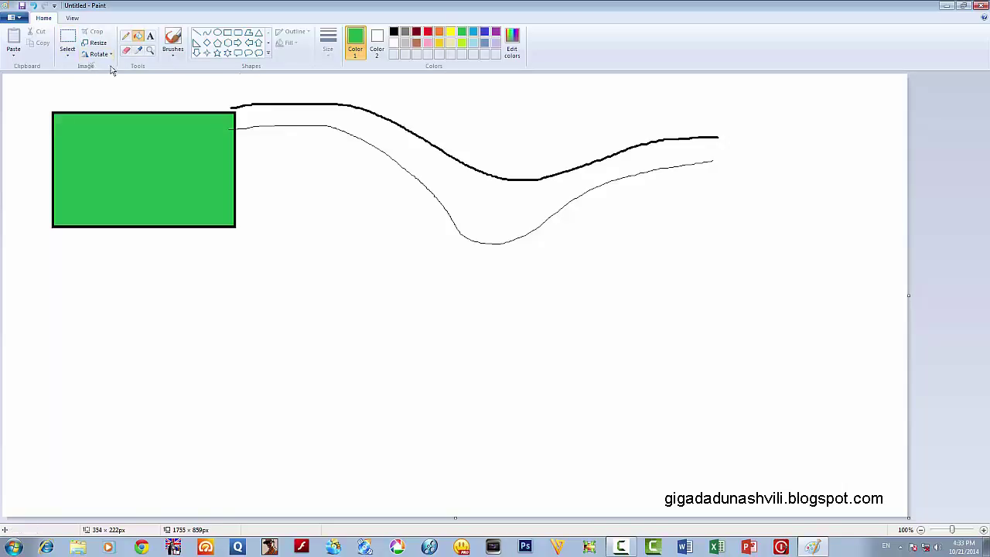
- Select an area of about 1443 × 472 px around the green rectangle and both curves and delete its contents
left_click(68, 38)
left_click_drag(29, 83, 772, 325)
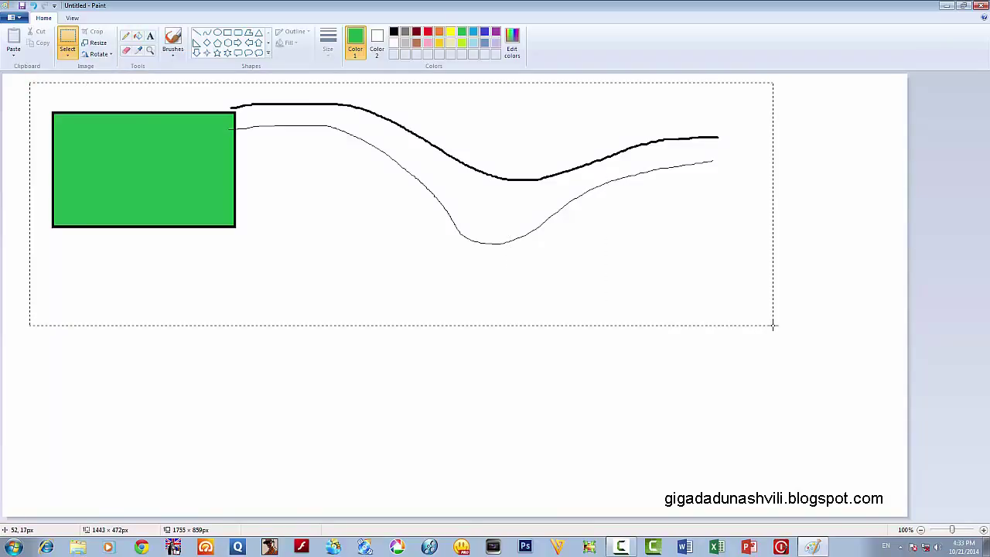
left_click_drag(772, 325, 773, 325)
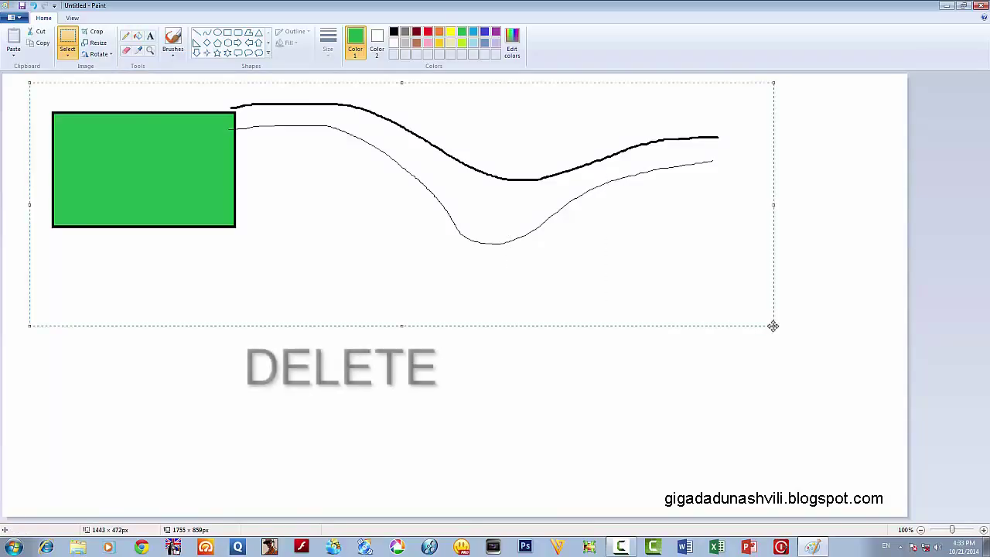
key("Delete")
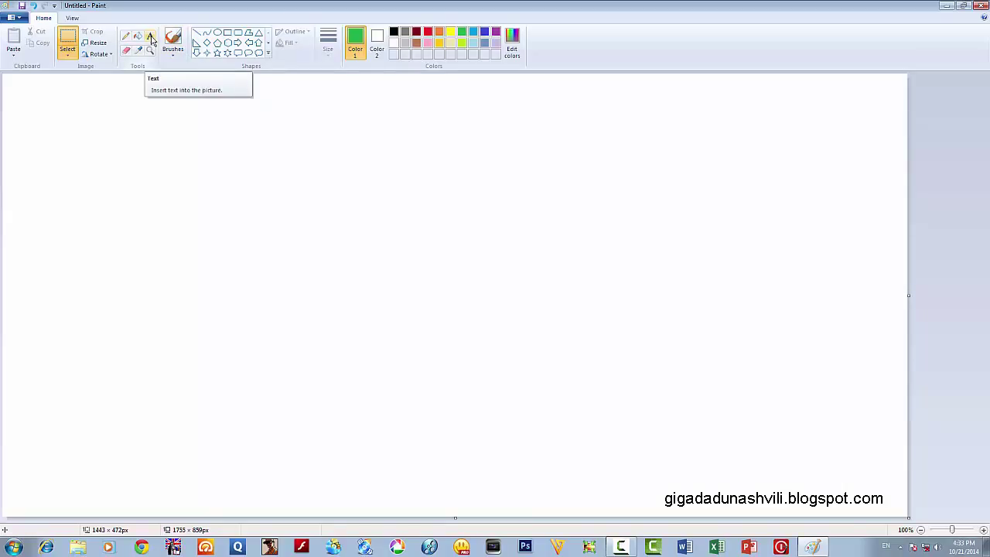
- Insert a text box about 415 × 195 px in the upper-left part of the canvas and switch the input language to Georgian (Georgia)
left_click(151, 39)
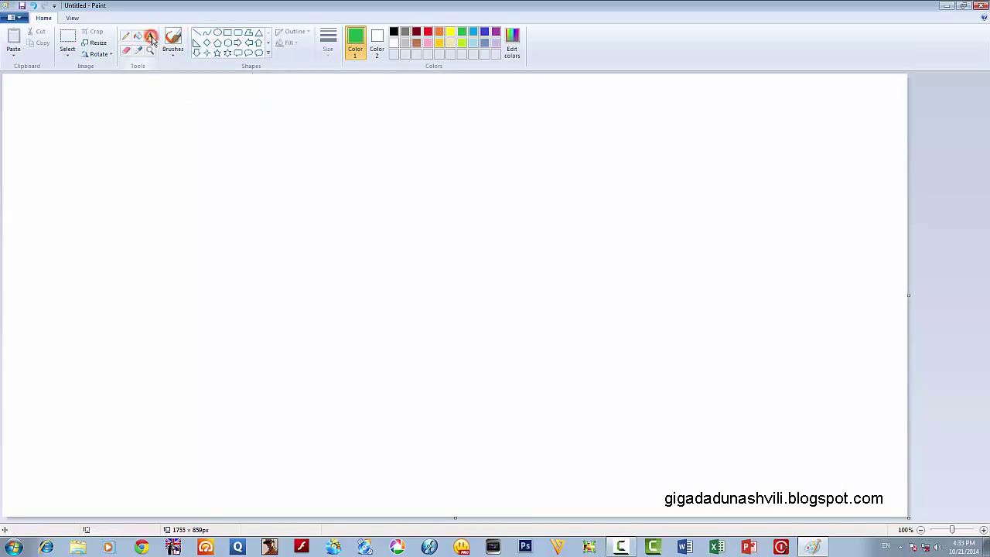
left_click(123, 137)
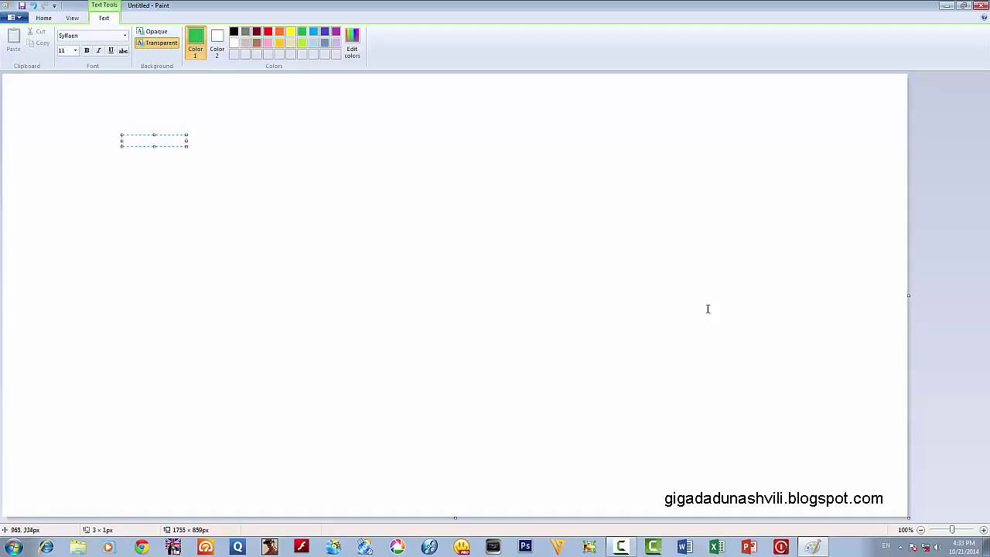
left_click(888, 546)
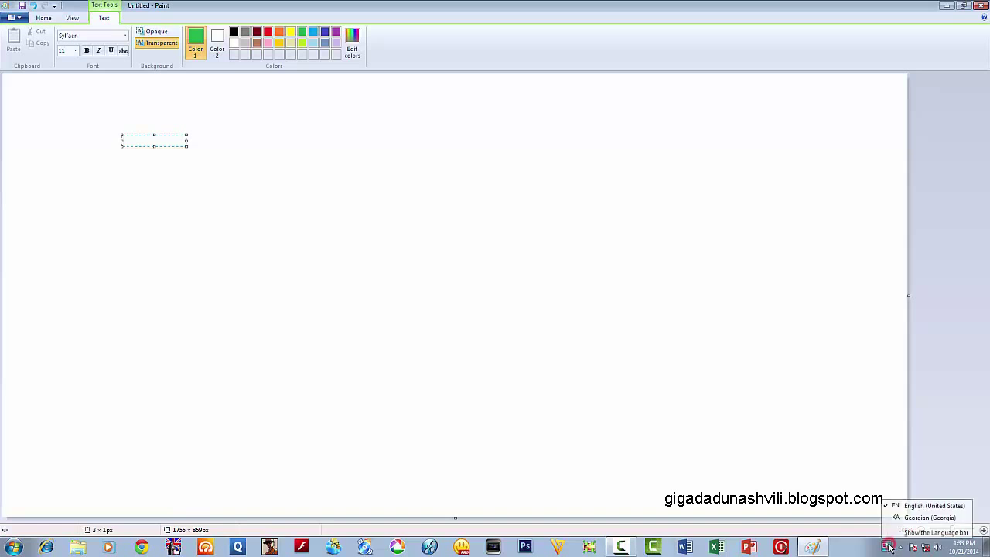
left_click(899, 518)
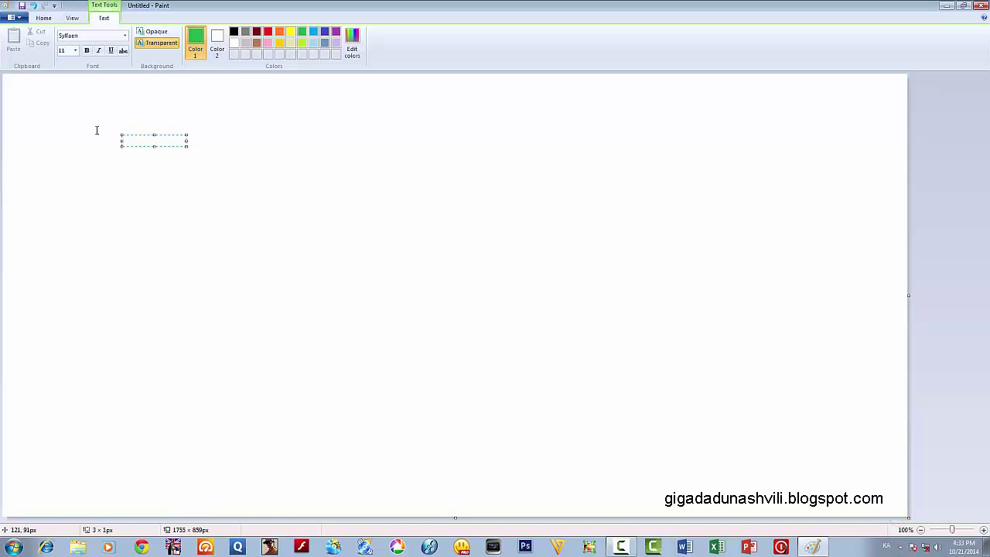
left_click_drag(187, 147, 333, 232)
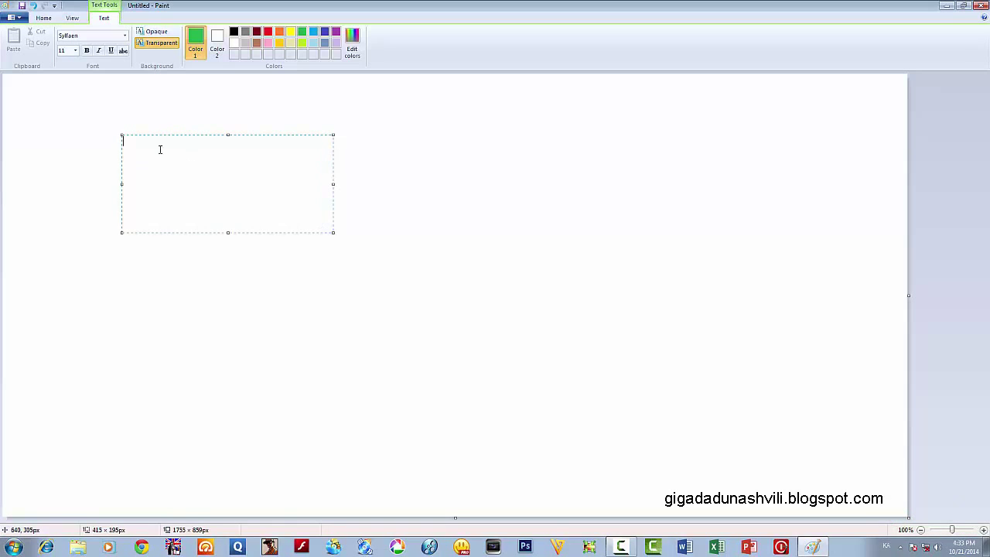
- Set the text to size 14 in dark red and enter "ნახატი" in the text box
left_click(75, 51)
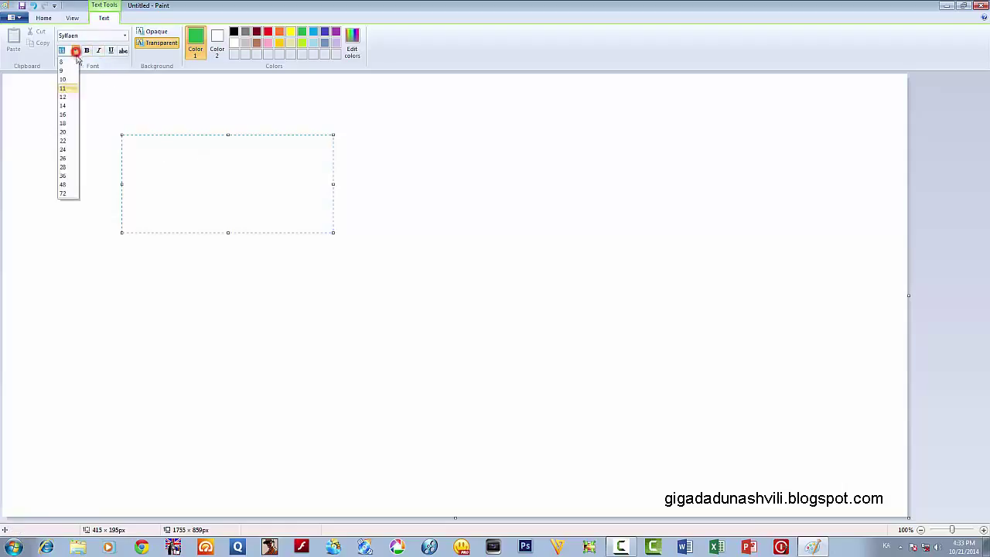
left_click(68, 107)
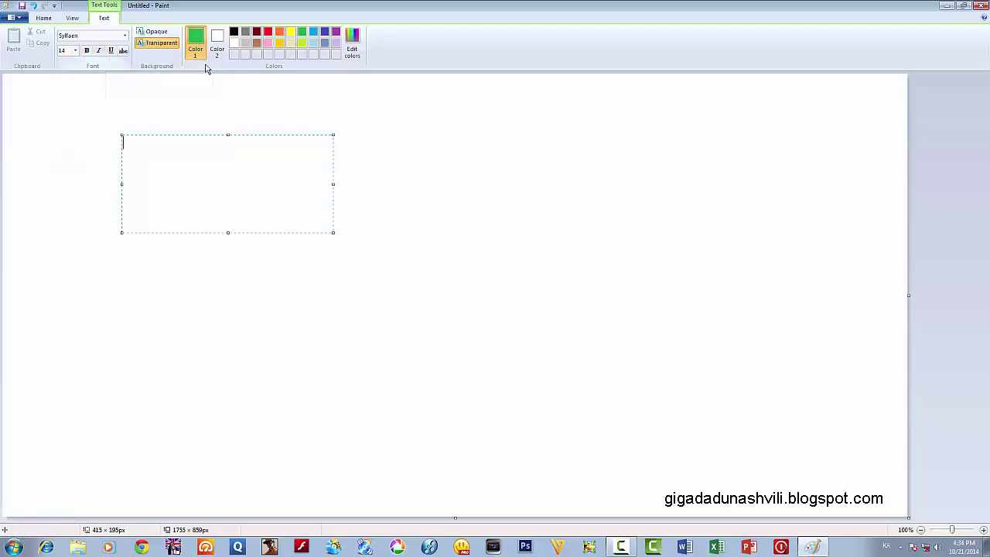
left_click(233, 33)
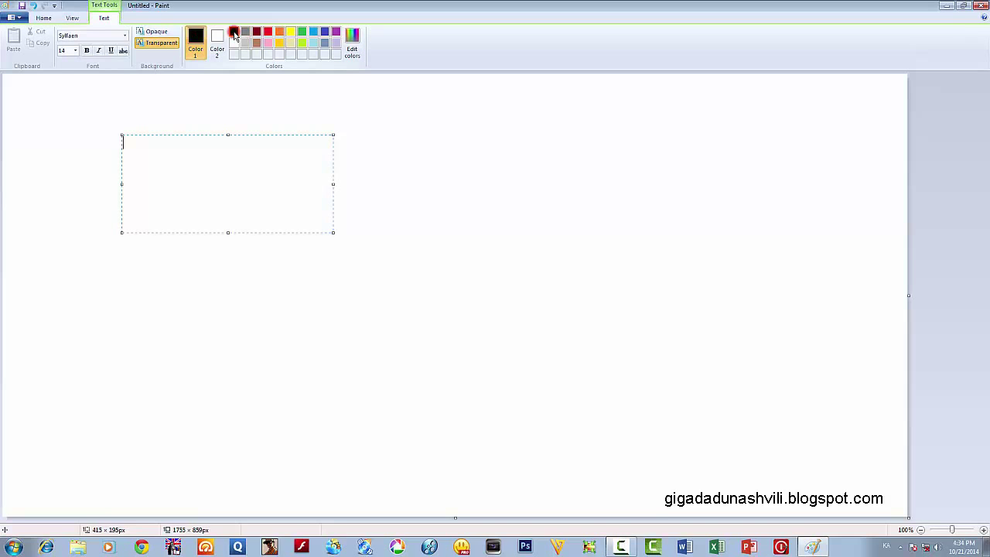
left_click(257, 32)
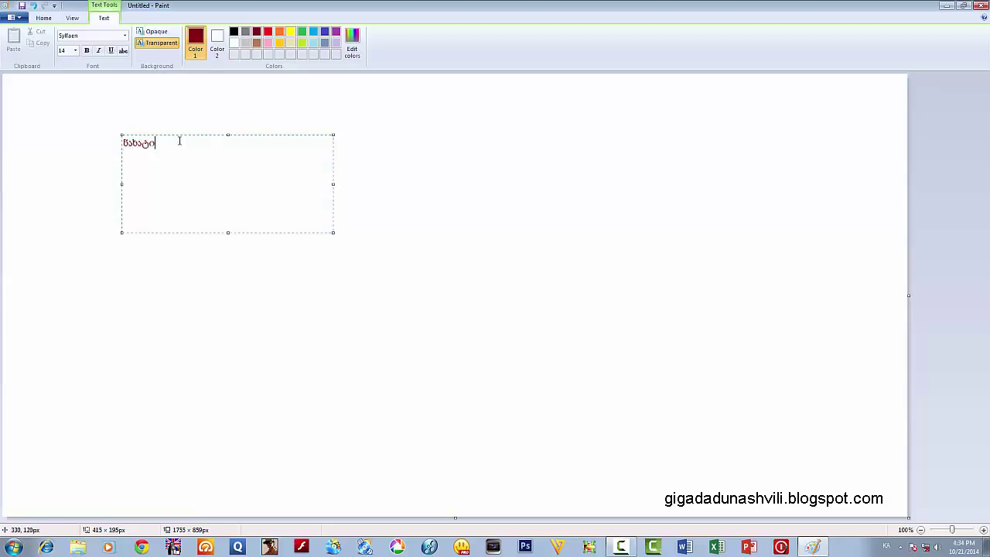
- Enlarge the word in the text box to font size 22 and commit the text to the canvas
double_click(187, 144)
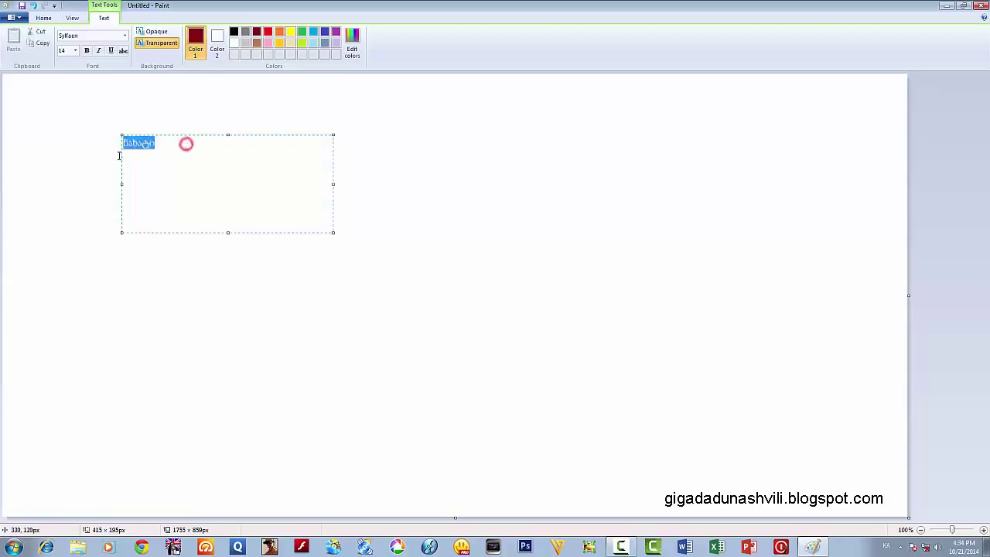
left_click(75, 50)
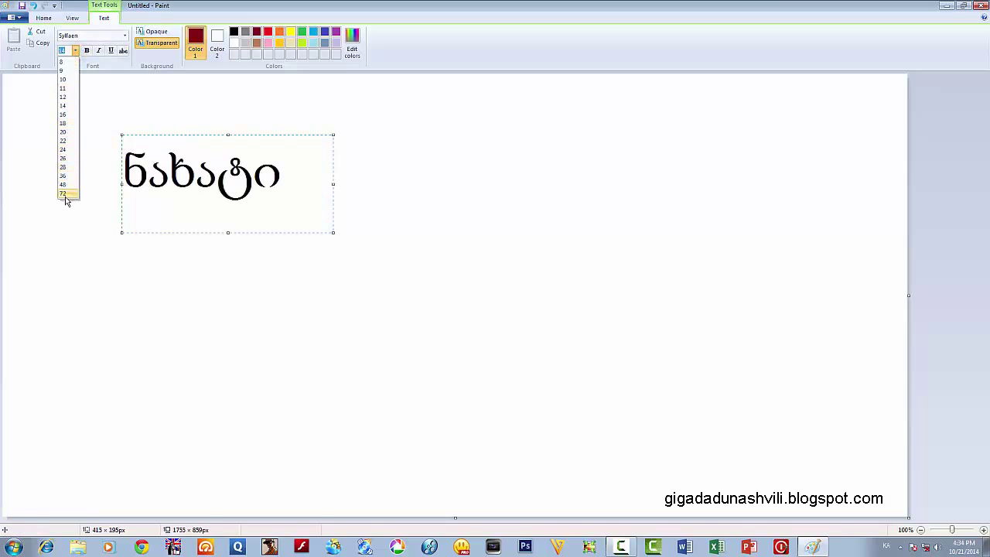
left_click(62, 140)
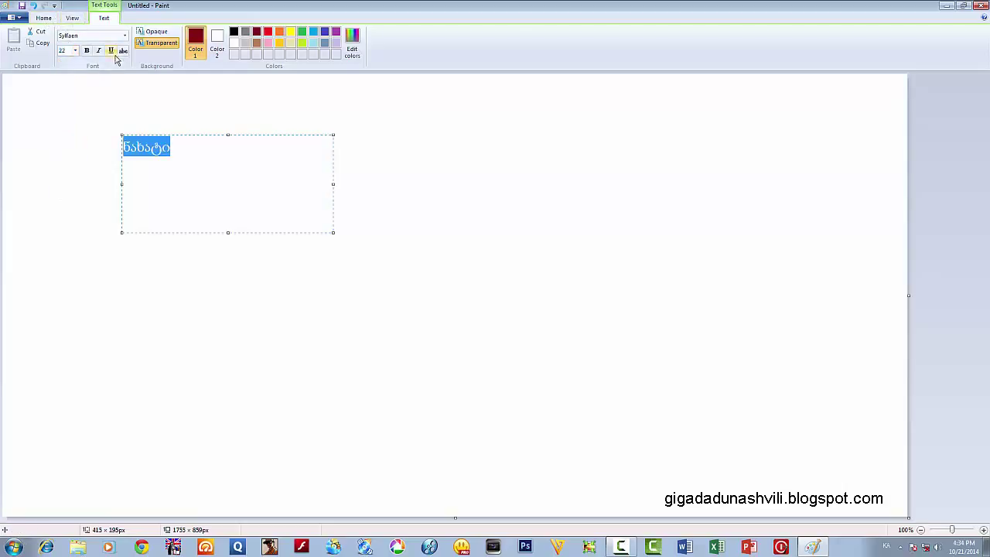
left_click(45, 17)
left_click(236, 108)
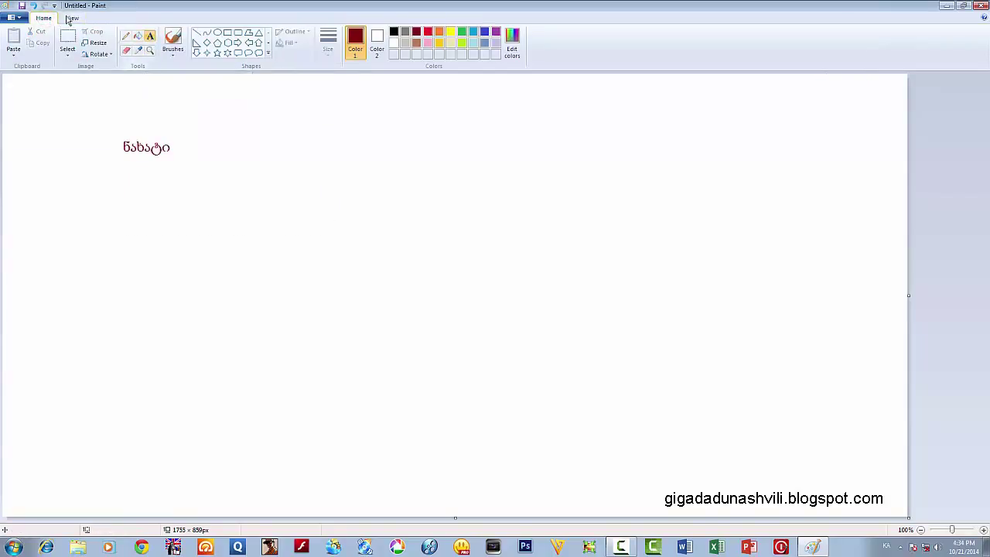
left_click(239, 141)
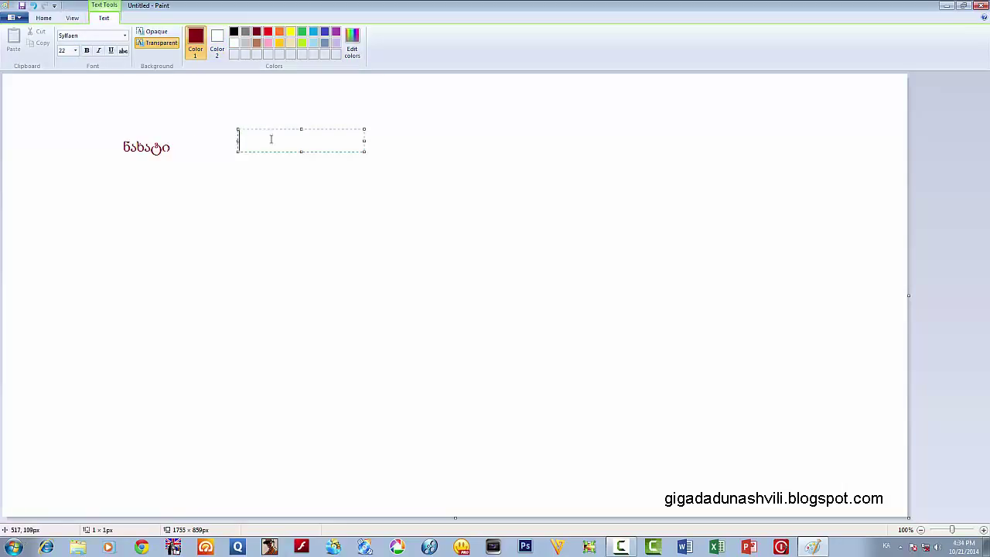
left_click(43, 17)
left_click(225, 175)
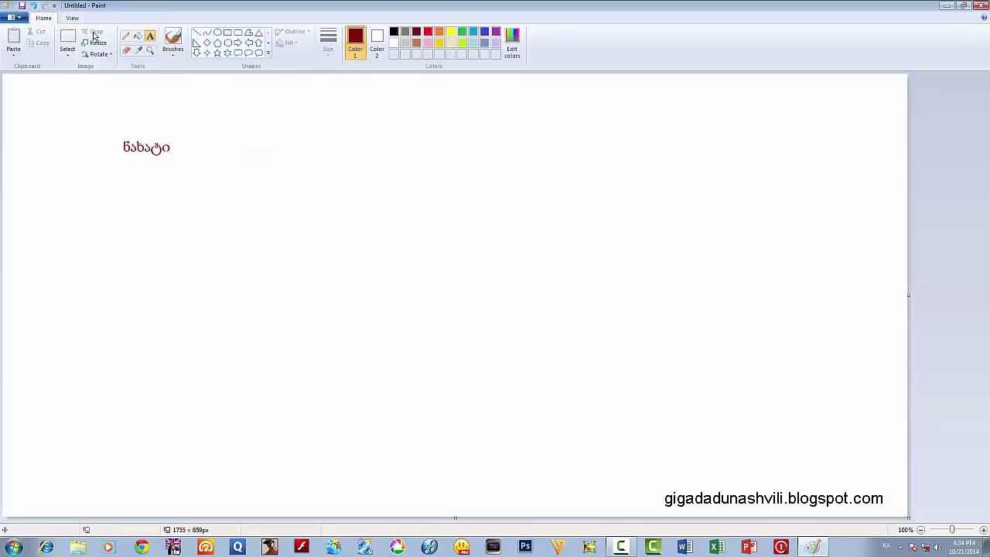
- Erase the word "ნახატი" from the canvas with the Eraser
left_click(126, 50)
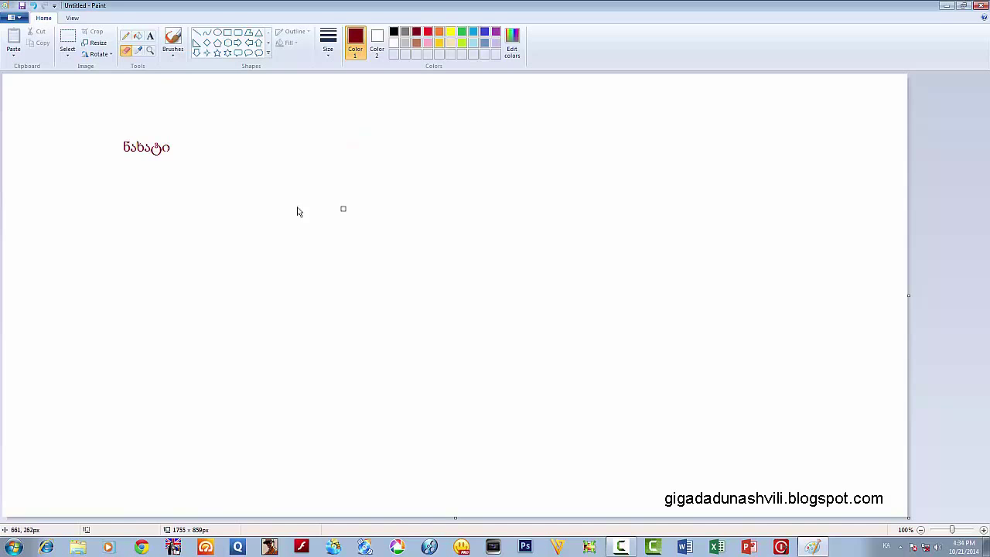
mouse_move(170, 128)
left_mouse_down()
mouse_move(163, 163)
mouse_move(157, 151)
mouse_move(133, 162)
mouse_move(126, 141)
mouse_move(142, 142)
left_mouse_up()
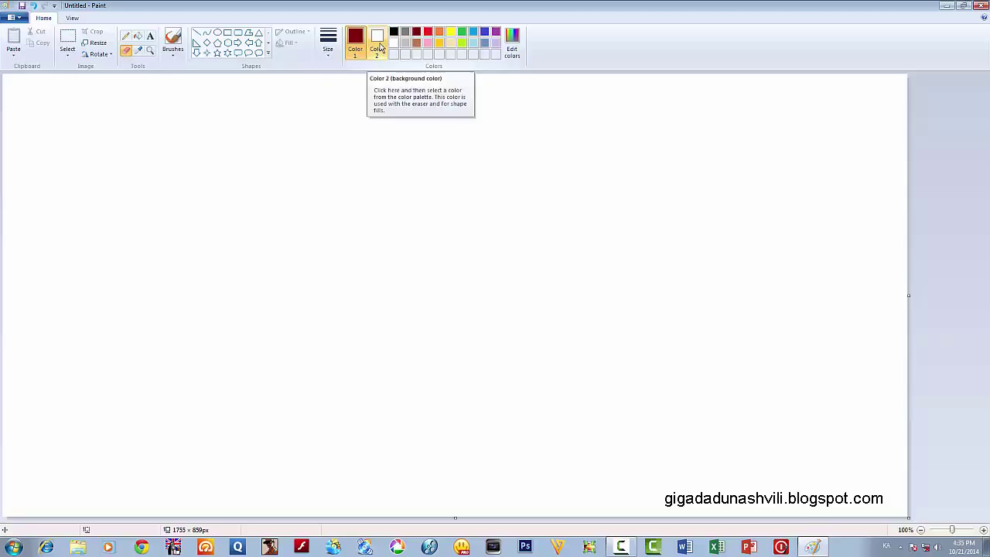
- Set Color 2 to light yellow and sweep the Eraser in a zigzag across the upper-left part of the canvas
left_click(379, 45)
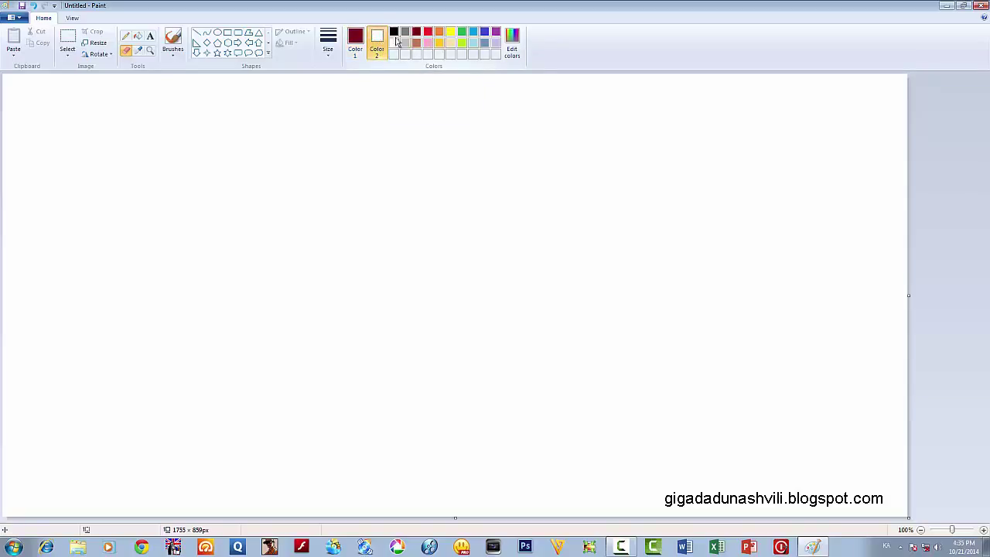
left_click(451, 43)
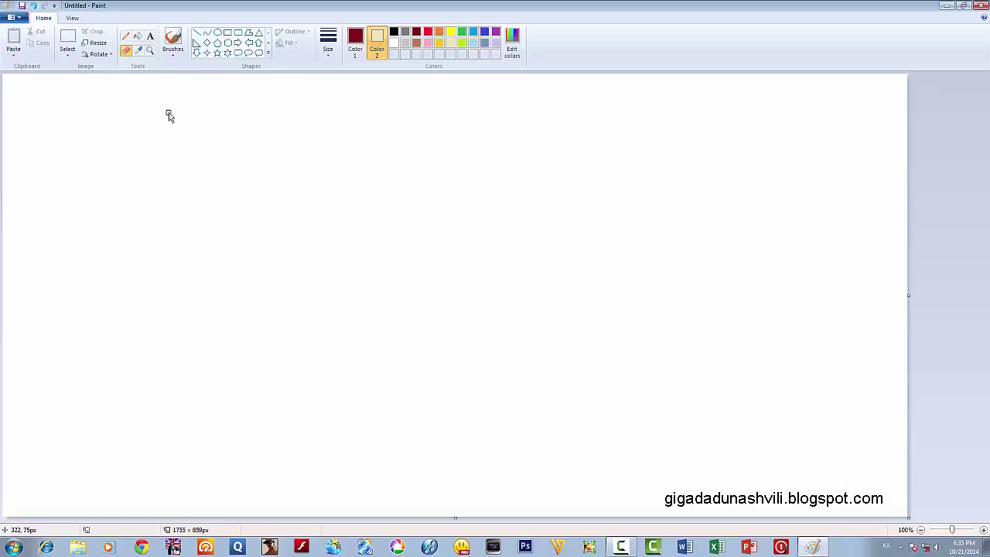
mouse_move(169, 113)
left_mouse_down()
mouse_move(191, 161)
mouse_move(224, 112)
mouse_move(239, 170)
mouse_move(274, 115)
mouse_move(281, 179)
left_mouse_up()
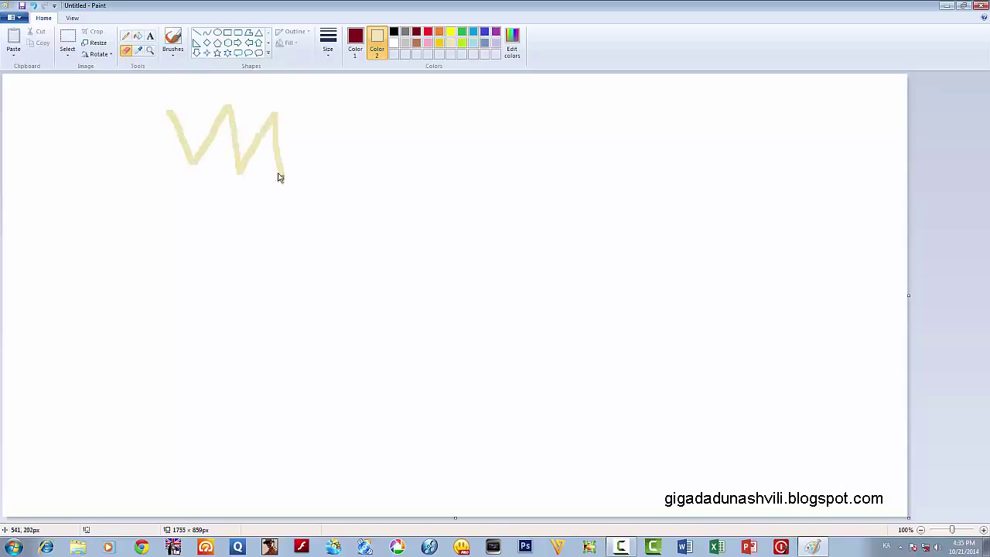
- Set Color 2 back to white and erase the light yellow zigzag
left_click(374, 51)
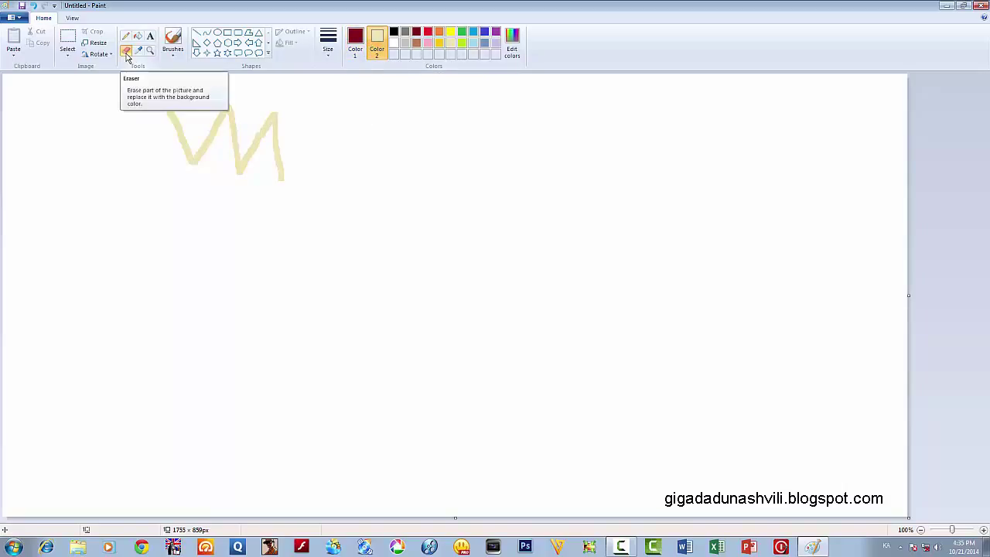
left_click(394, 48)
mouse_move(168, 97)
left_mouse_down()
mouse_move(198, 172)
mouse_move(250, 82)
mouse_move(208, 117)
mouse_move(218, 90)
mouse_move(188, 168)
mouse_move(222, 129)
mouse_move(218, 91)
mouse_move(189, 158)
mouse_move(235, 117)
mouse_move(226, 99)
mouse_move(240, 176)
mouse_move(233, 129)
mouse_move(243, 174)
mouse_move(253, 133)
mouse_move(260, 140)
mouse_move(269, 117)
mouse_move(260, 140)
mouse_move(278, 118)
mouse_move(282, 165)
left_mouse_up()
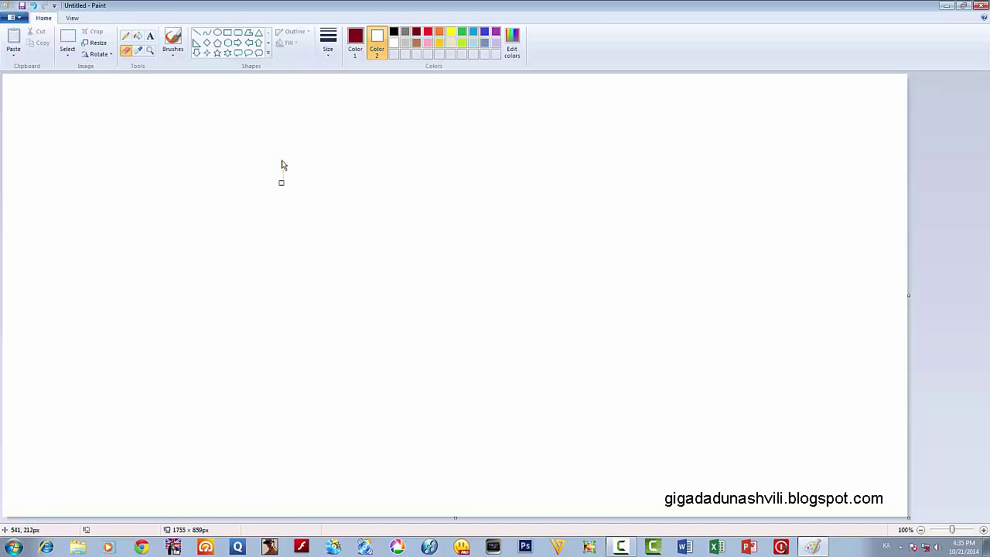
- Open the Desert picture from the Sample Pictures folder of the Pictures library
left_click(138, 50)
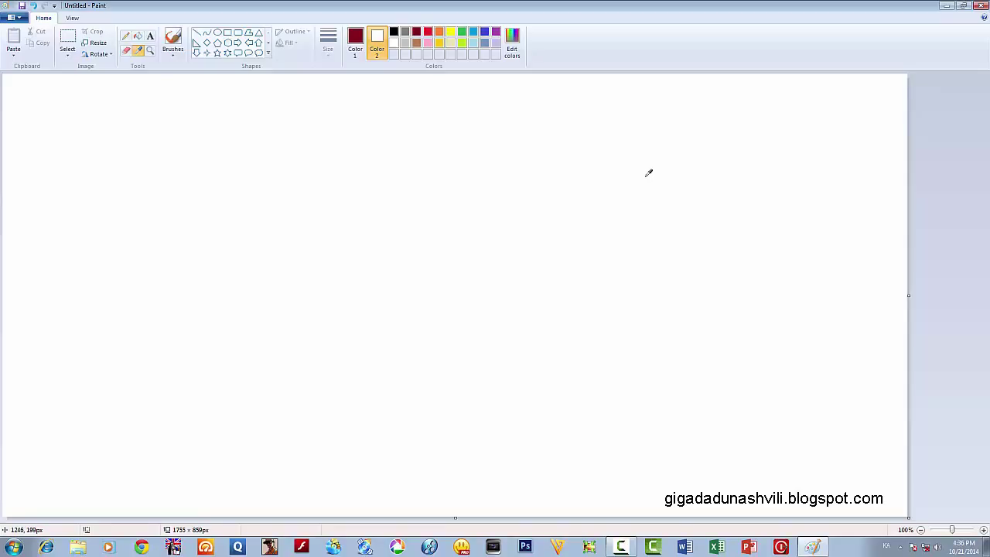
left_click(18, 20)
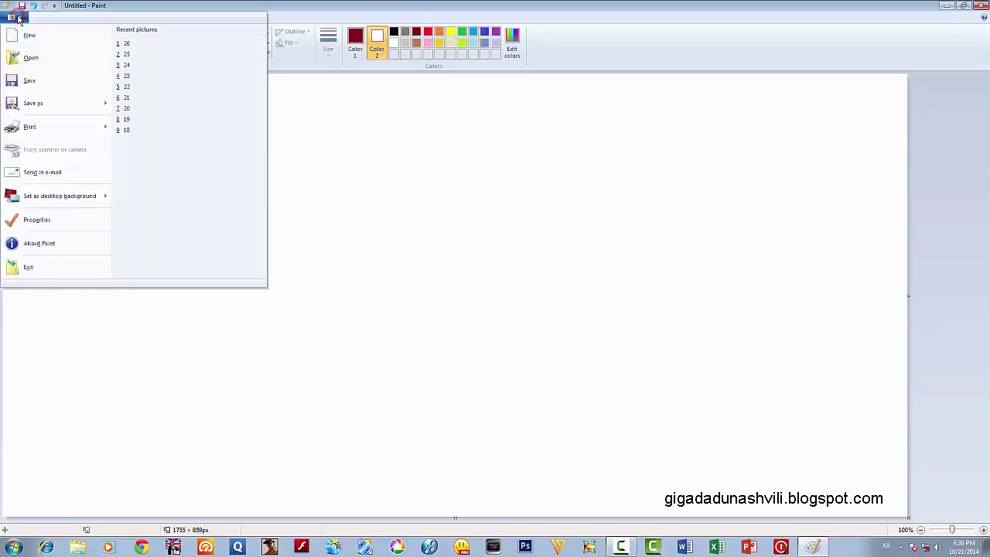
left_click(28, 60)
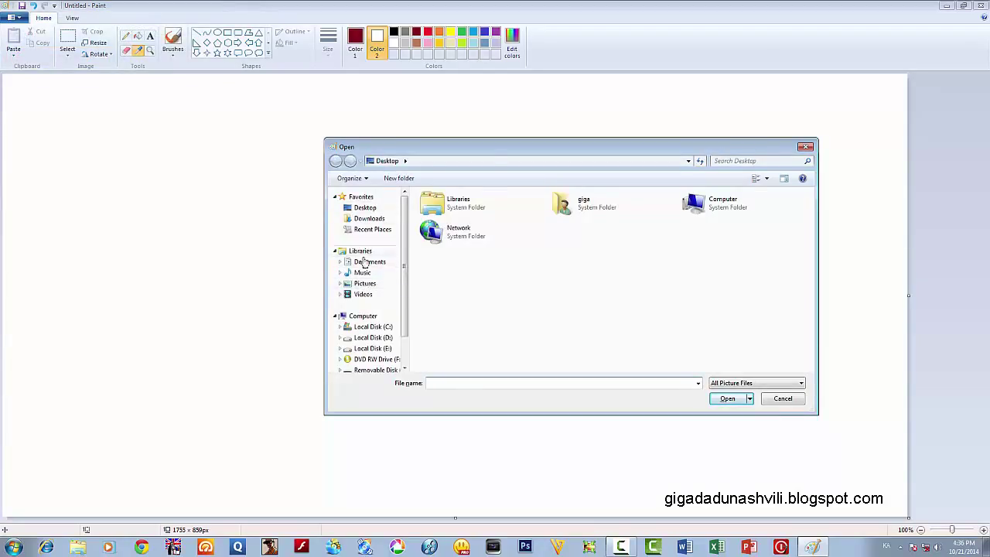
left_click(367, 284)
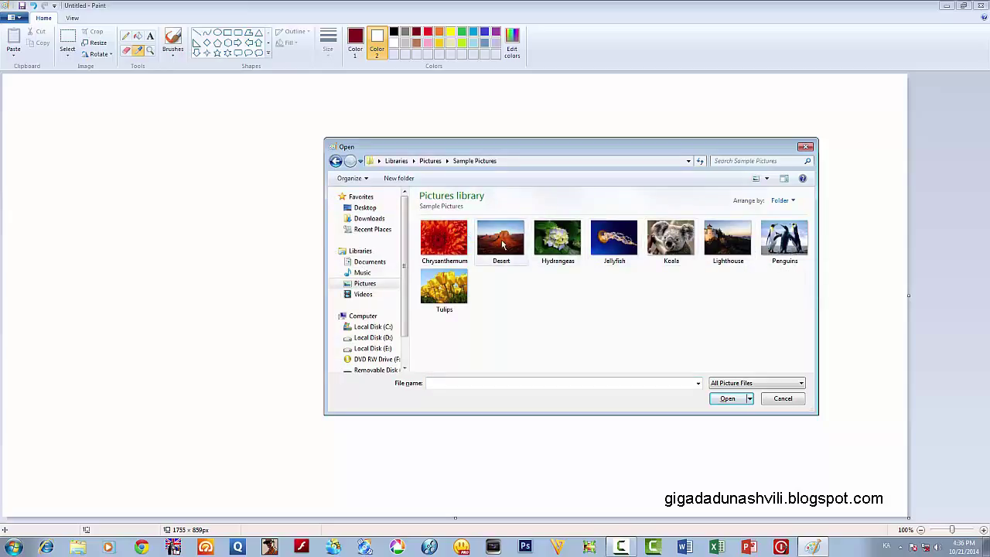
left_click(501, 242)
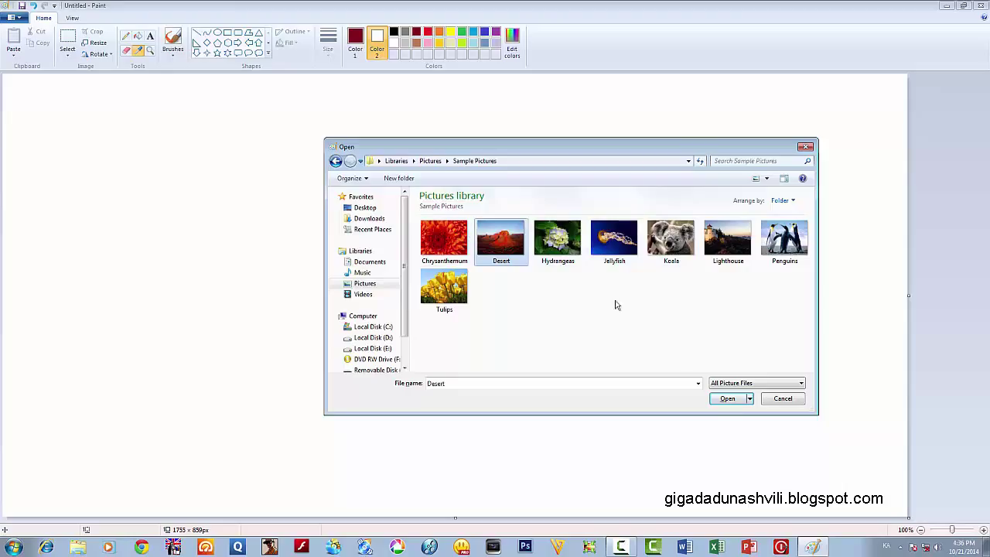
left_click(728, 399)
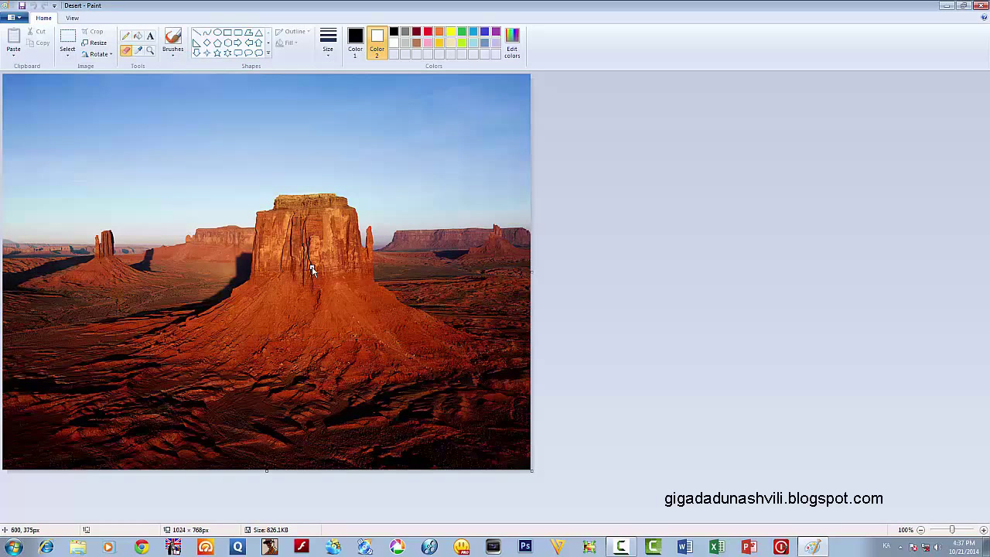
- Sample the reddish-brown of the central rock as Color 1 and draw a zigzag across the sky with the Pencil
left_click(138, 52)
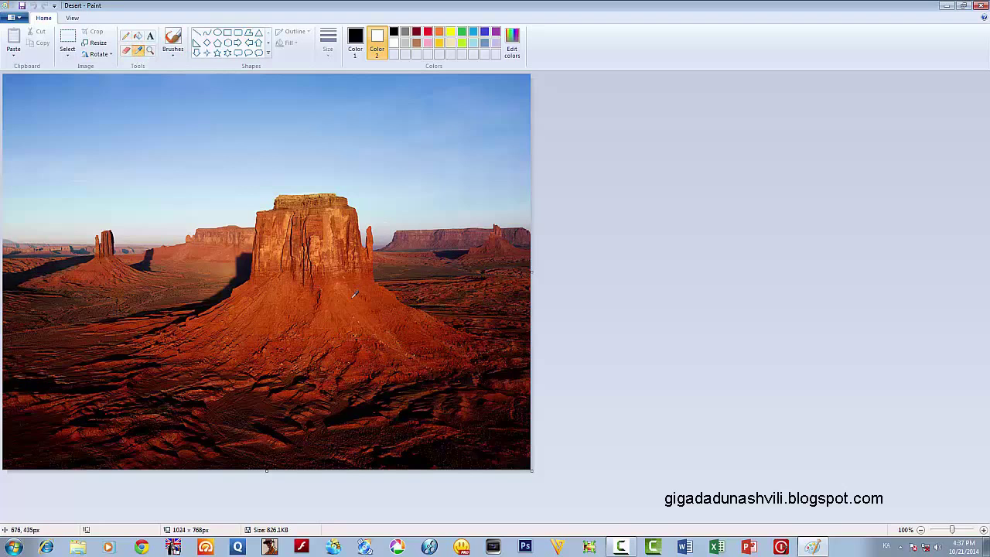
left_click(352, 297)
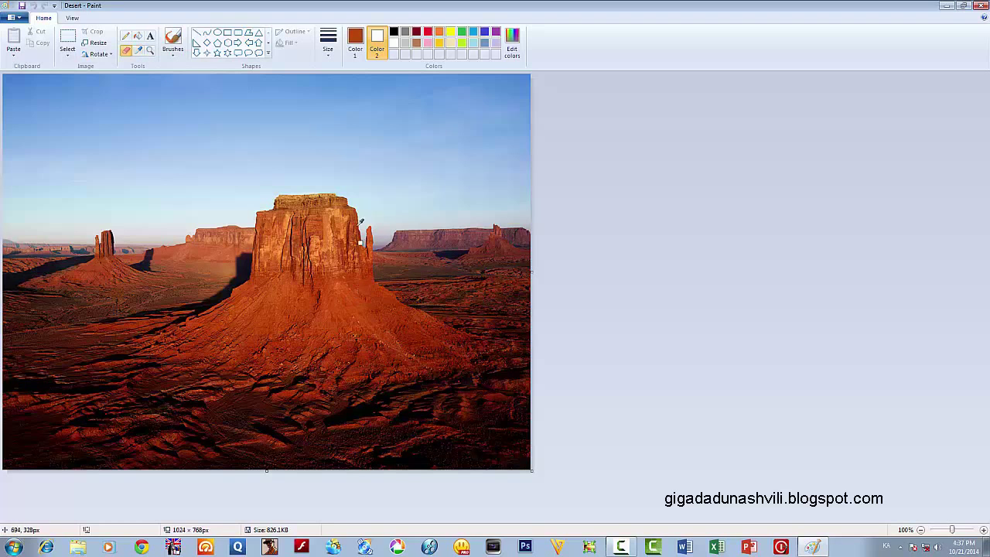
left_click(357, 41)
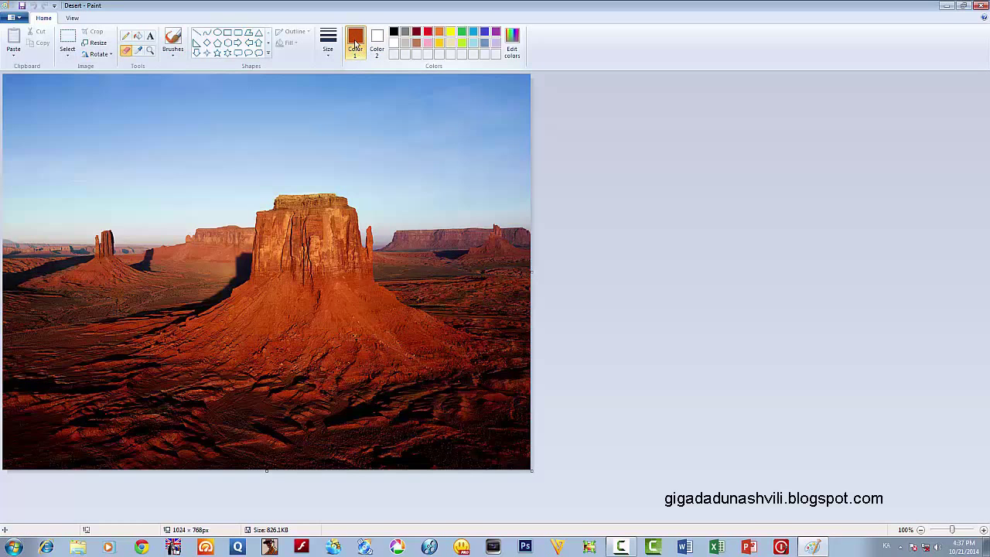
left_click(138, 50)
left_click(343, 256)
left_click(128, 38)
mouse_move(142, 87)
left_mouse_down()
mouse_move(167, 118)
mouse_move(261, 76)
mouse_move(292, 149)
left_mouse_up()
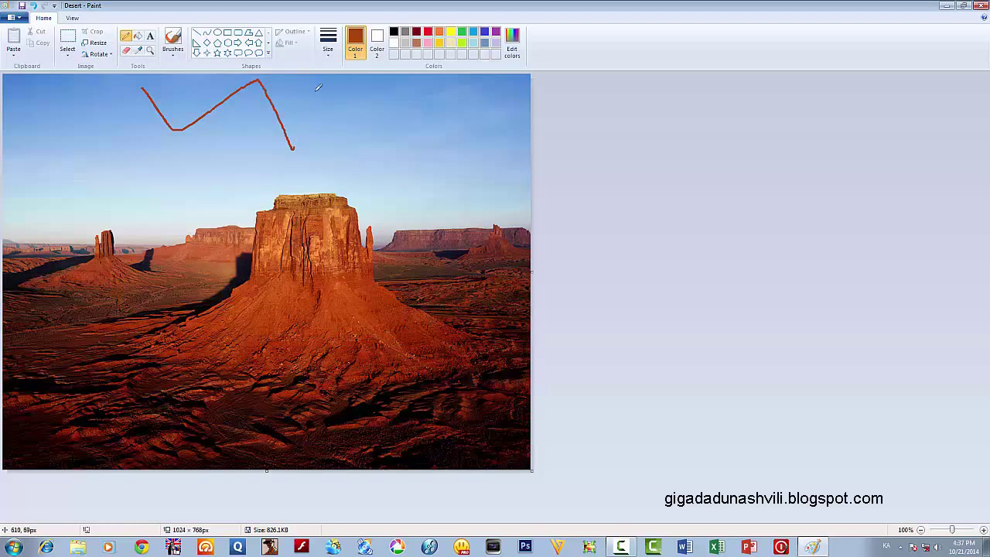
- Sample the blue of the sky as Color 1 and draw a Pencil zigzag over the base of the central rock
left_click(139, 51)
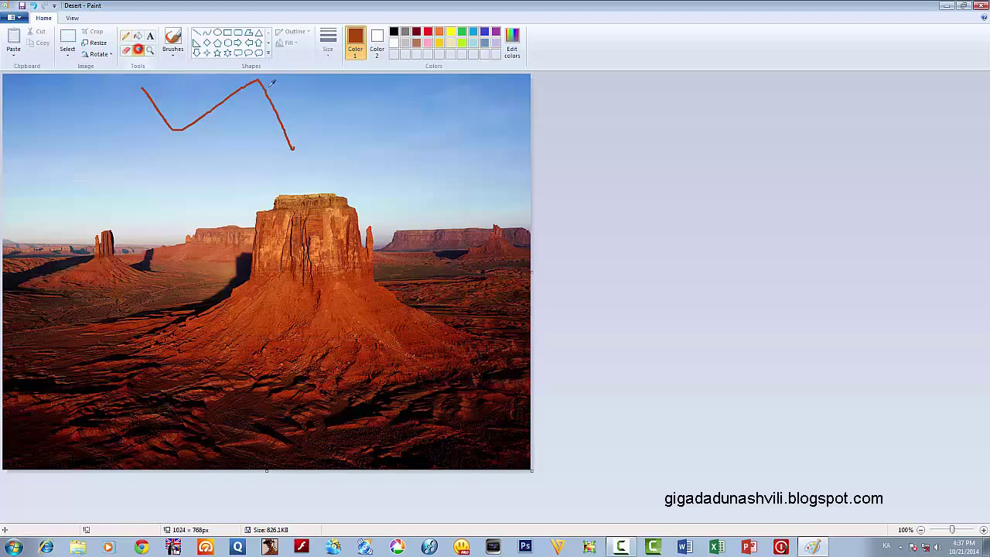
left_click(433, 103)
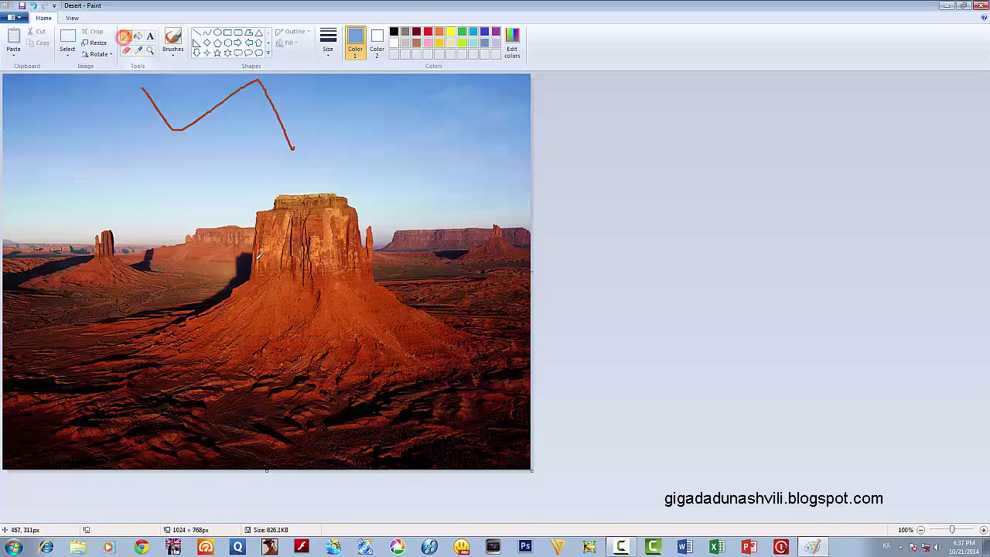
mouse_move(272, 331)
left_mouse_down()
mouse_move(338, 290)
mouse_move(364, 347)
mouse_move(444, 285)
left_mouse_up()
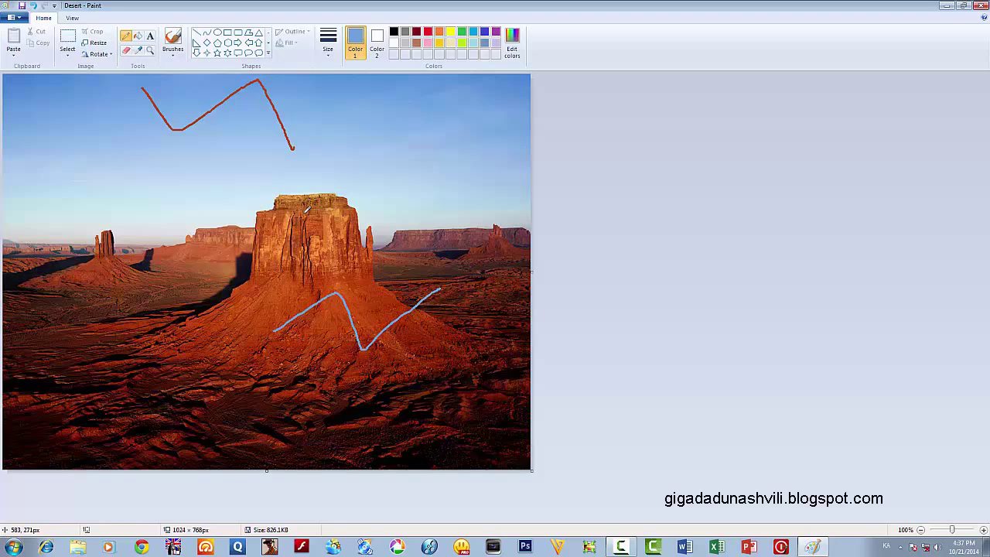
- Magnify the picture to 200%, reduce it to 50% and restore the 100% view
left_click(150, 51)
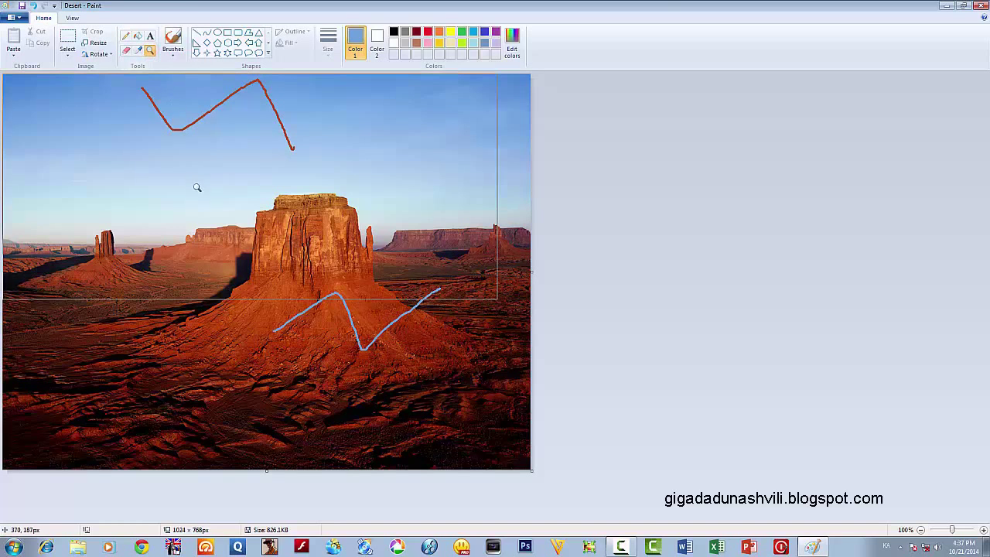
left_click(223, 271)
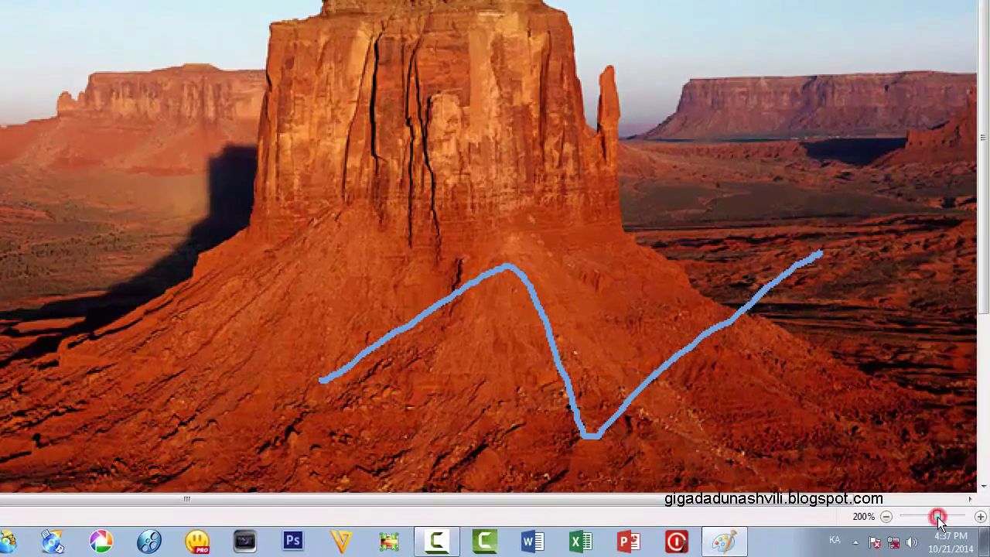
left_click(953, 533)
left_click_drag(934, 519, 934, 518)
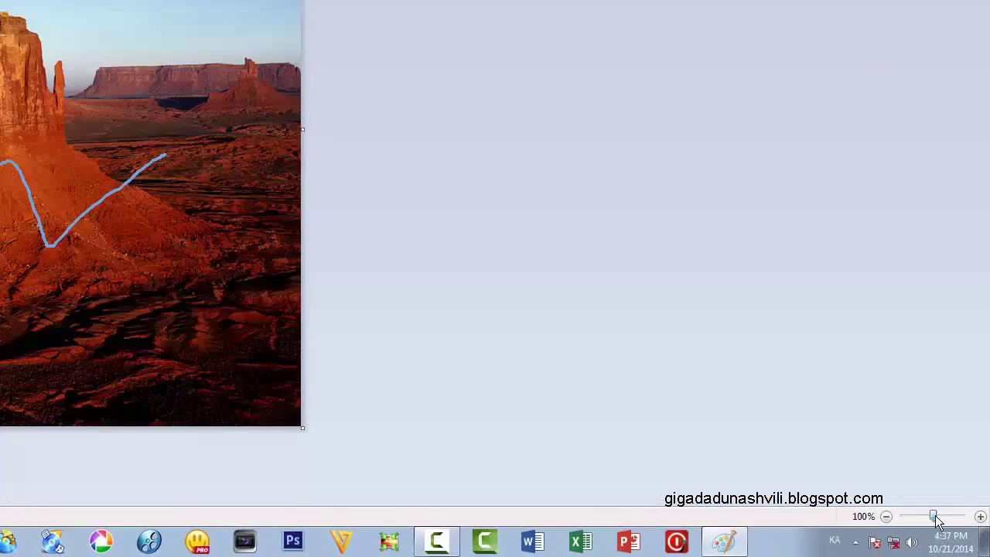
left_click(888, 517)
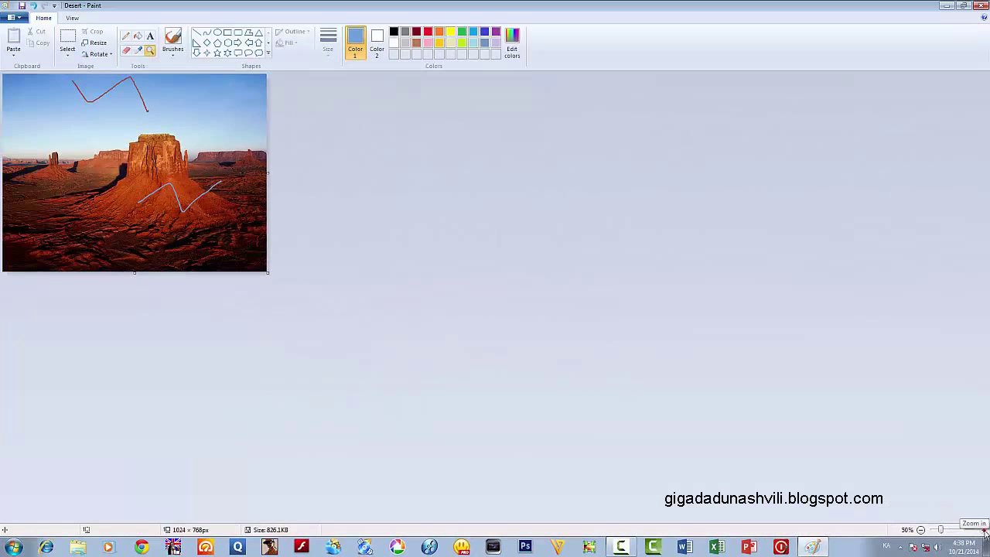
left_click(984, 530)
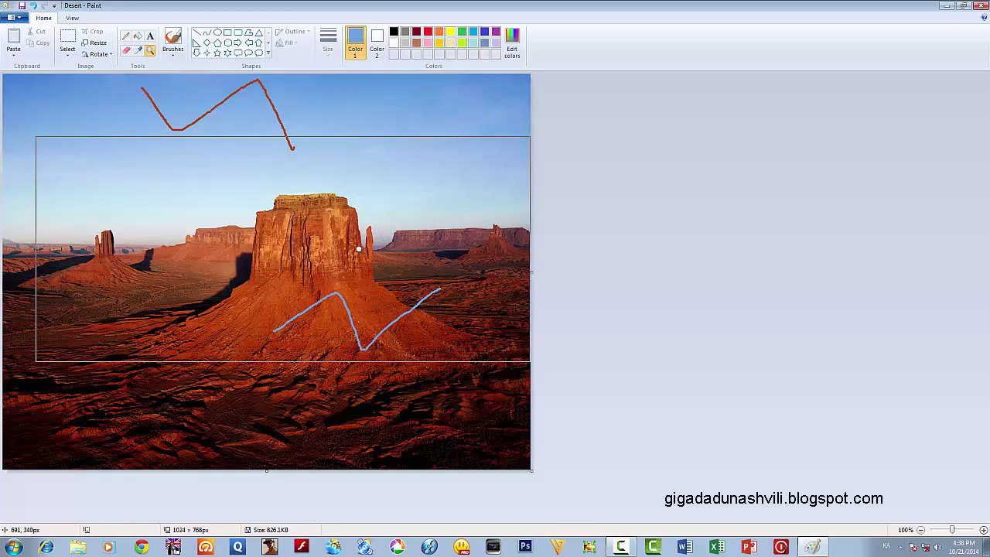
- Select and delete the entire picture, and enlarge the blank canvas to about 1901 × 872 px
left_click(67, 38)
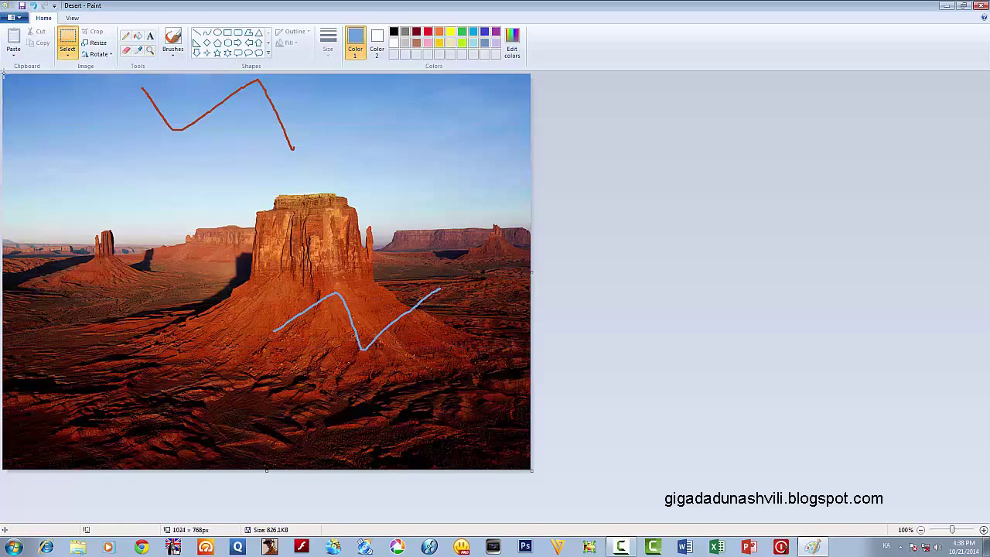
left_click_drag(26, 110, 532, 474)
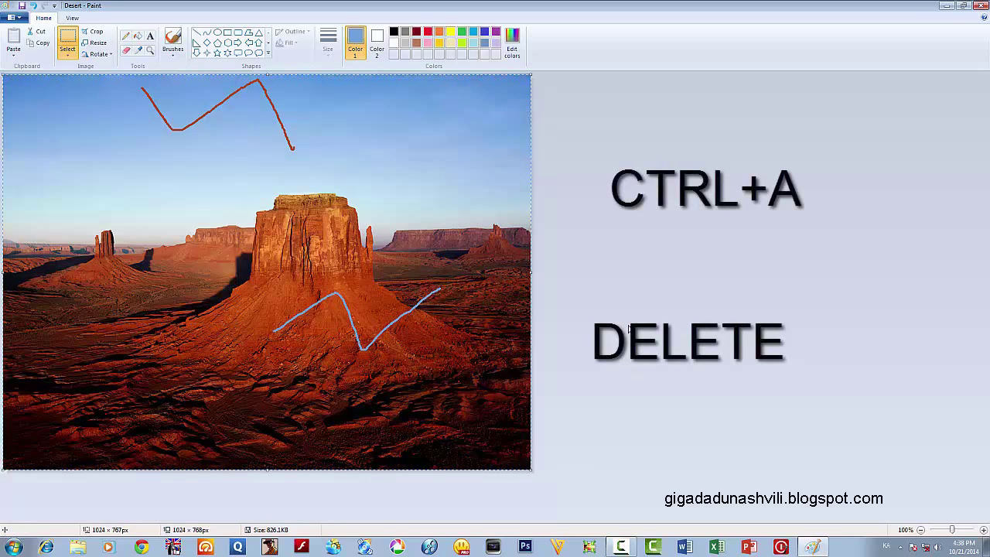
key("ctrl+a")
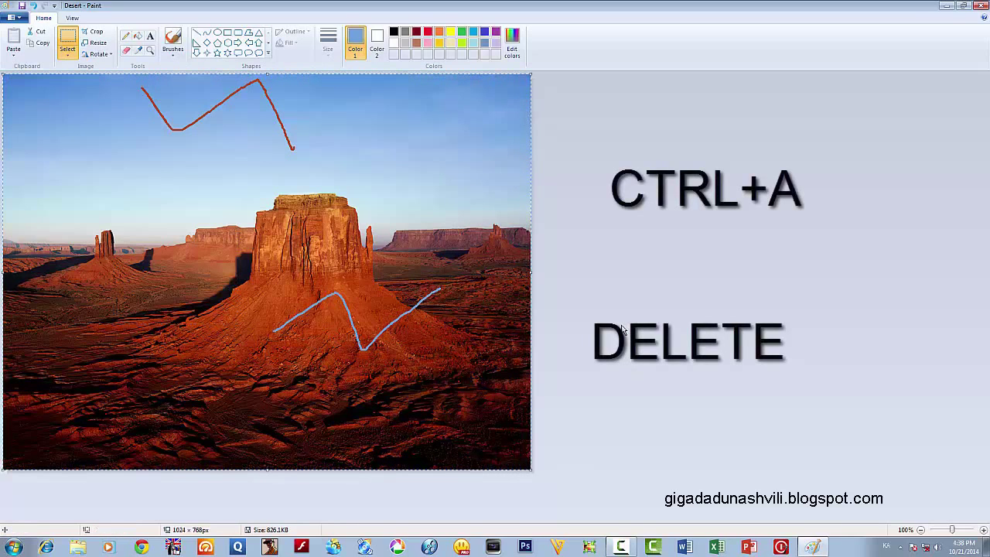
key("Delete")
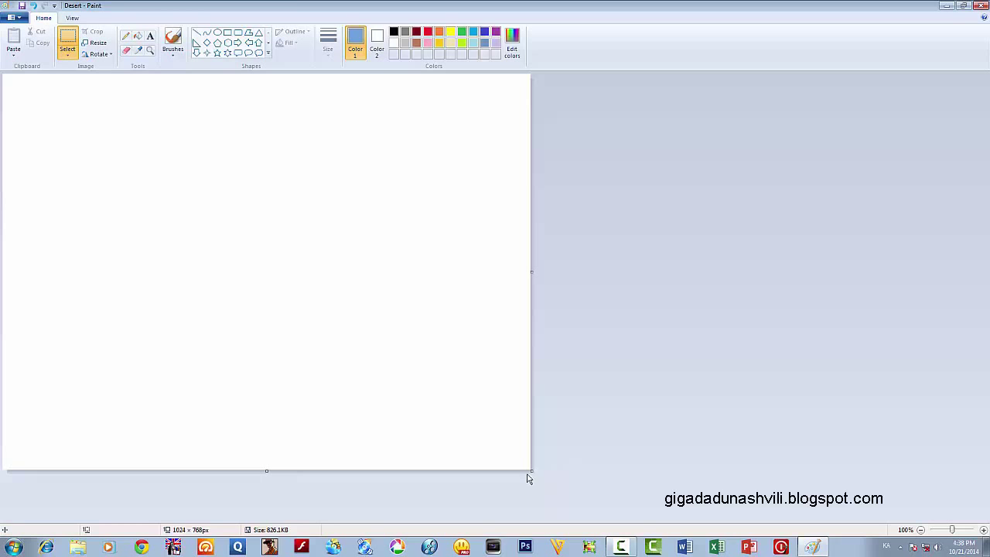
left_click_drag(532, 472, 982, 522)
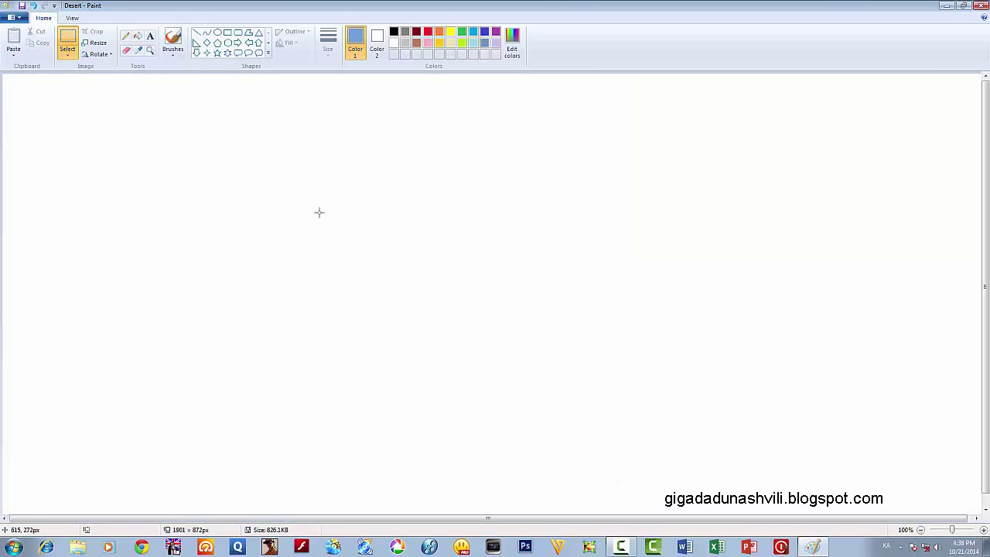
- Draw a straight horizontal blue line in the upper-left part of the canvas with the standard brush, the first brush type
left_click(175, 50)
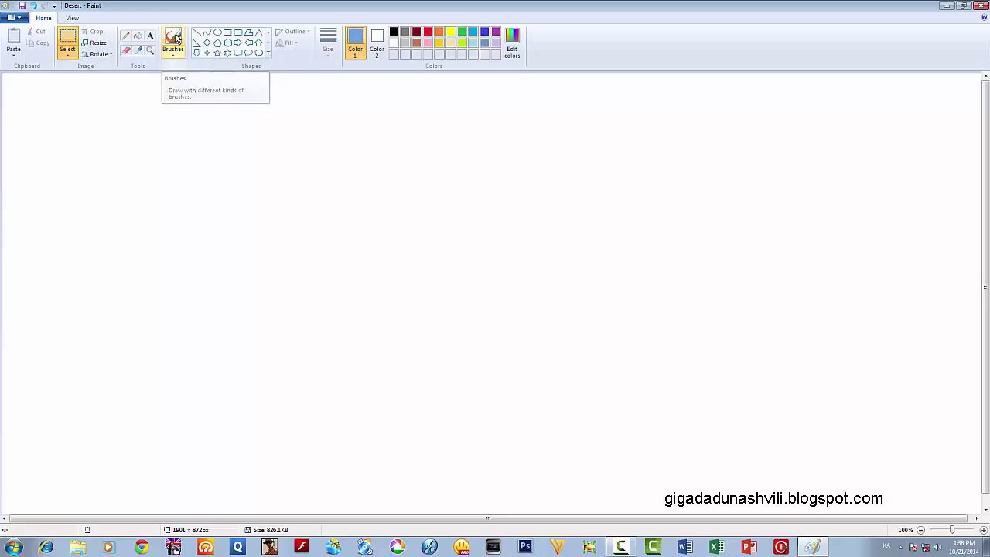
left_click(175, 52)
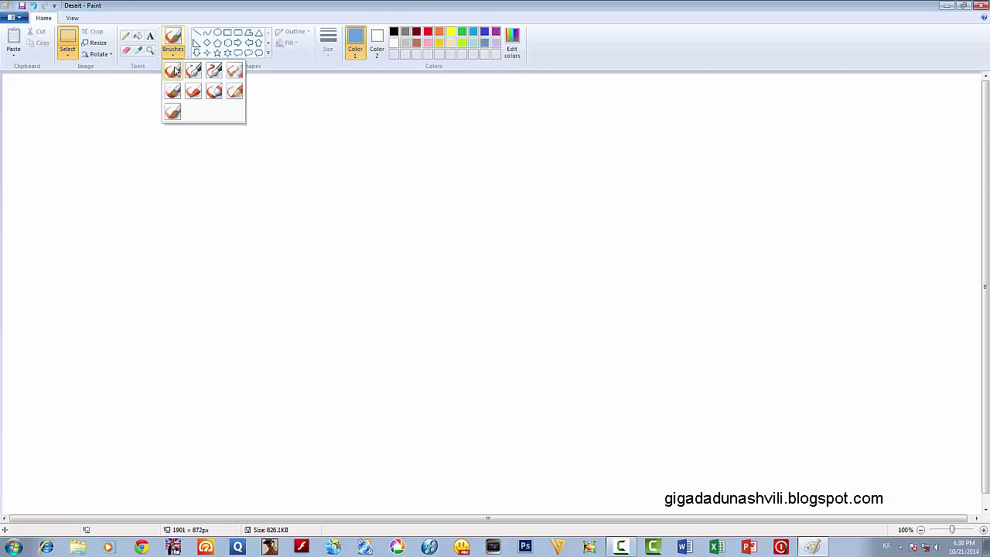
left_click(174, 71)
left_click_drag(105, 102, 311, 102)
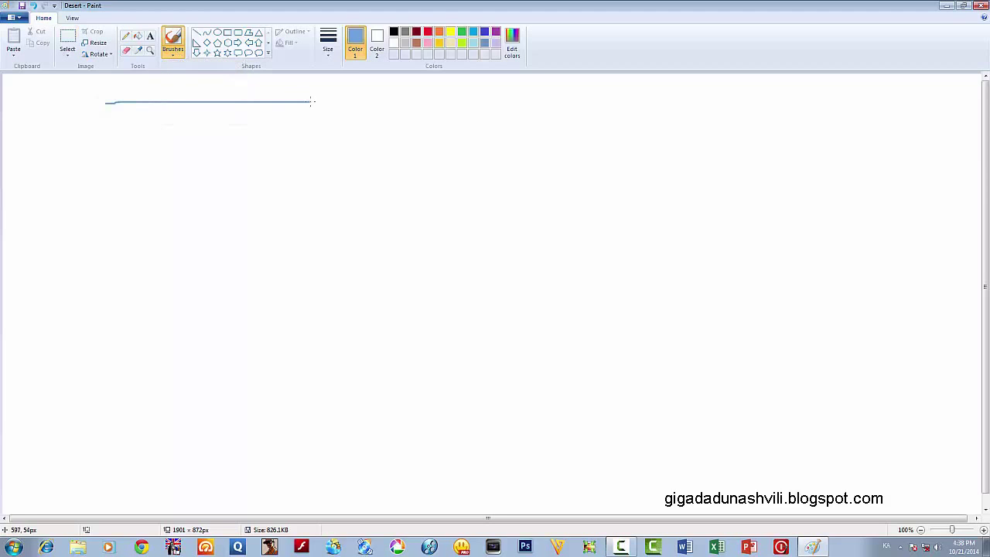
- Draw two horizontal blue strokes below the first line, one with Calligraphy brush 1 and one with Calligraphy brush 2
left_click(173, 52)
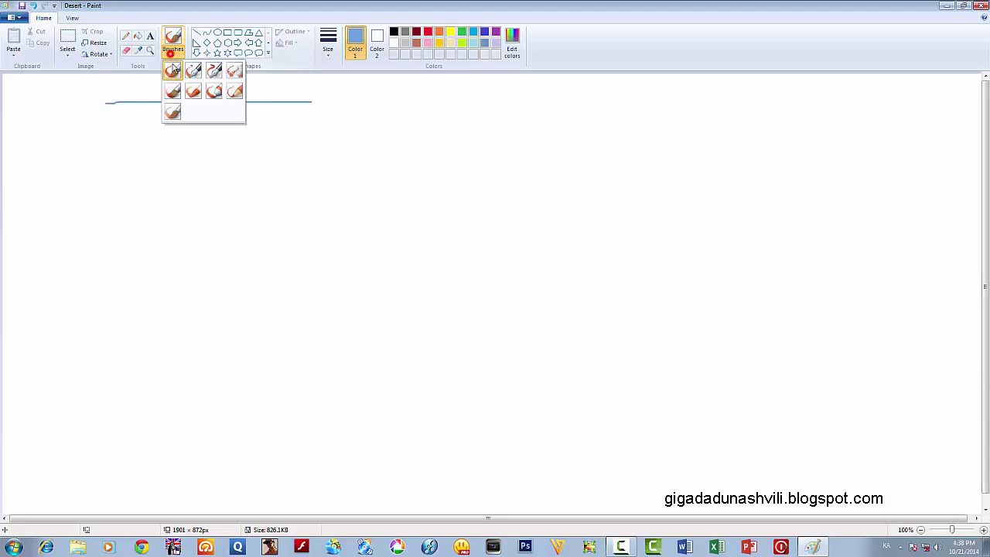
left_click(189, 74)
left_click_drag(112, 113, 323, 114)
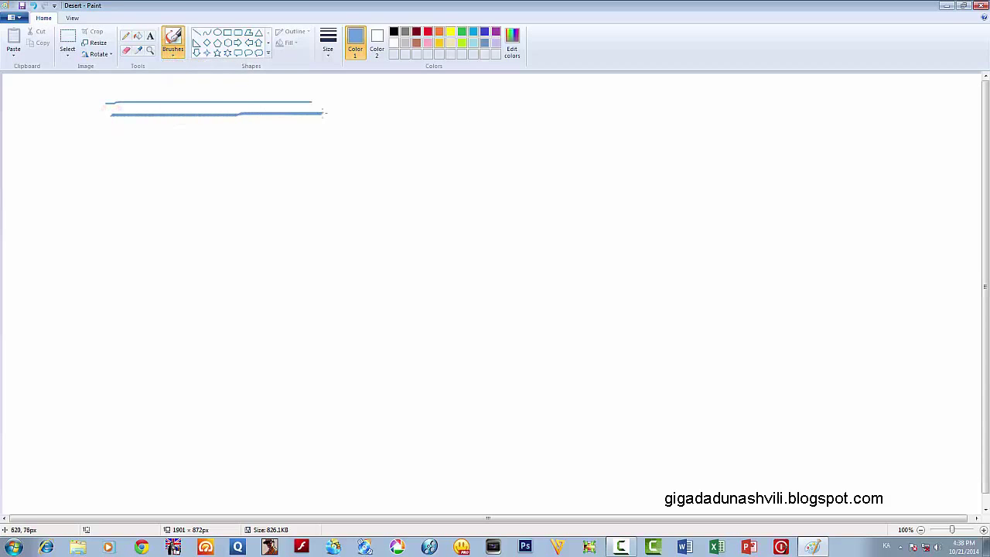
left_click(171, 52)
left_click(215, 70)
left_click_drag(109, 126, 325, 130)
- Add a horizontal Airbrush stroke and an Oil brush stroke beneath the calligraphy strokes
left_click(173, 52)
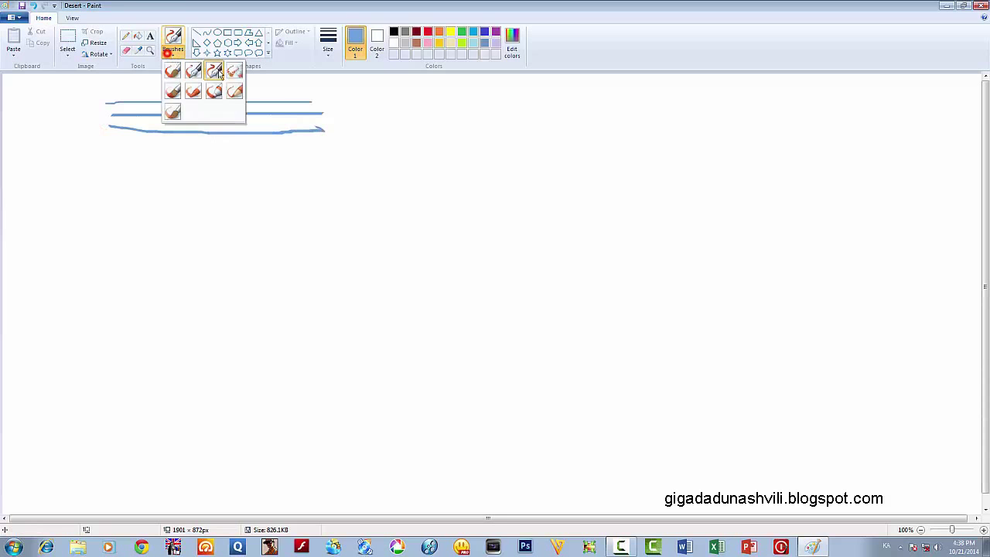
left_click(230, 71)
left_click_drag(108, 153, 340, 153)
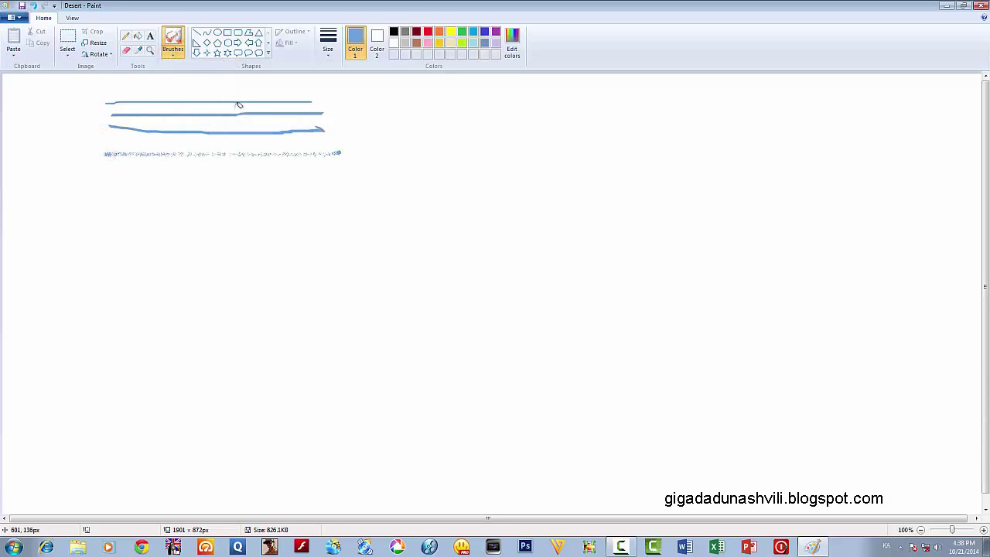
left_click(170, 54)
left_click(173, 92)
left_click_drag(101, 174, 329, 174)
- Add a horizontal Crayon stroke and a Marker stroke beneath the oil brush stroke
left_click(174, 54)
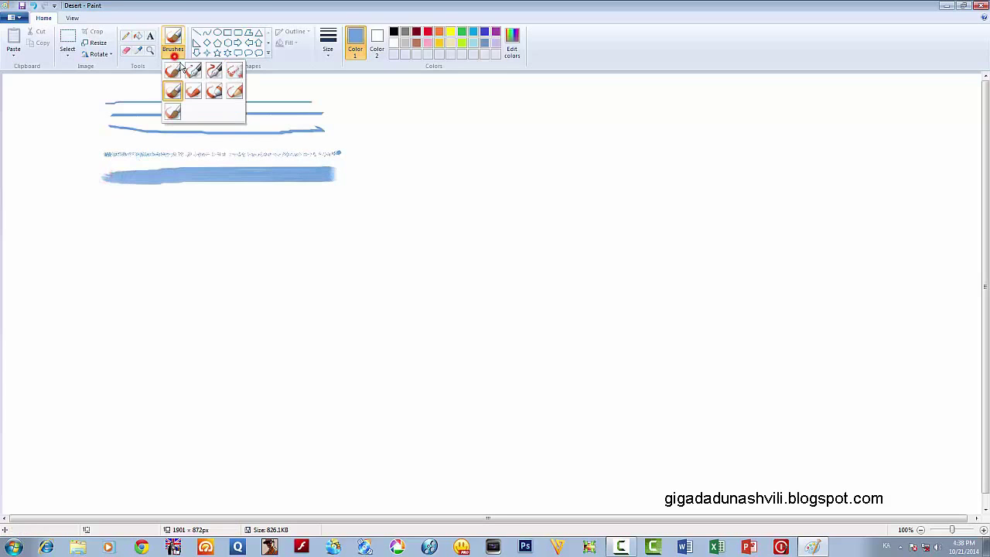
left_click(196, 89)
left_click_drag(110, 208, 343, 208)
left_click(164, 55)
left_click(213, 91)
left_click_drag(109, 239, 338, 241)
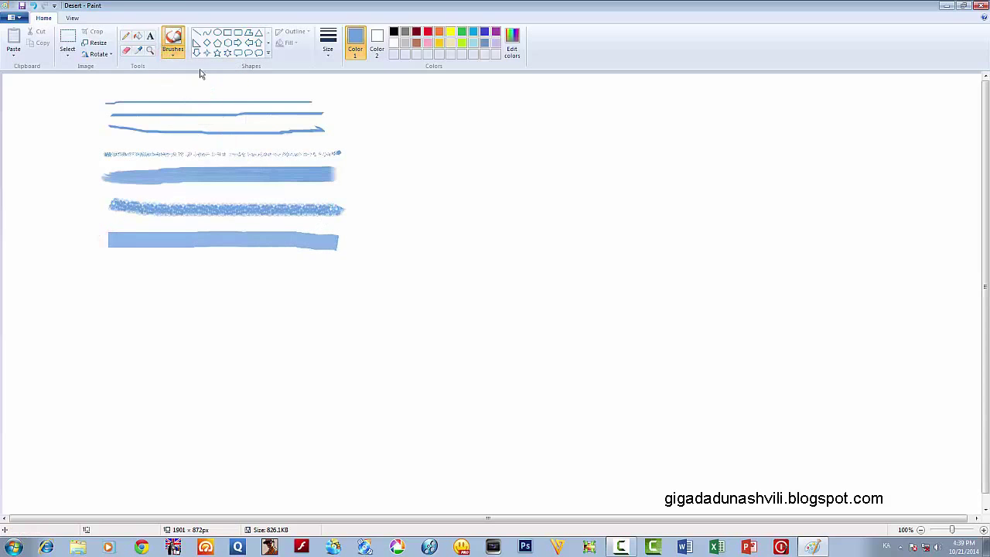
- Add a horizontal Natural pencil stroke and a Watercolor brush stroke beneath the marker stroke
left_click(174, 54)
left_click(233, 92)
left_click_drag(169, 269, 329, 270)
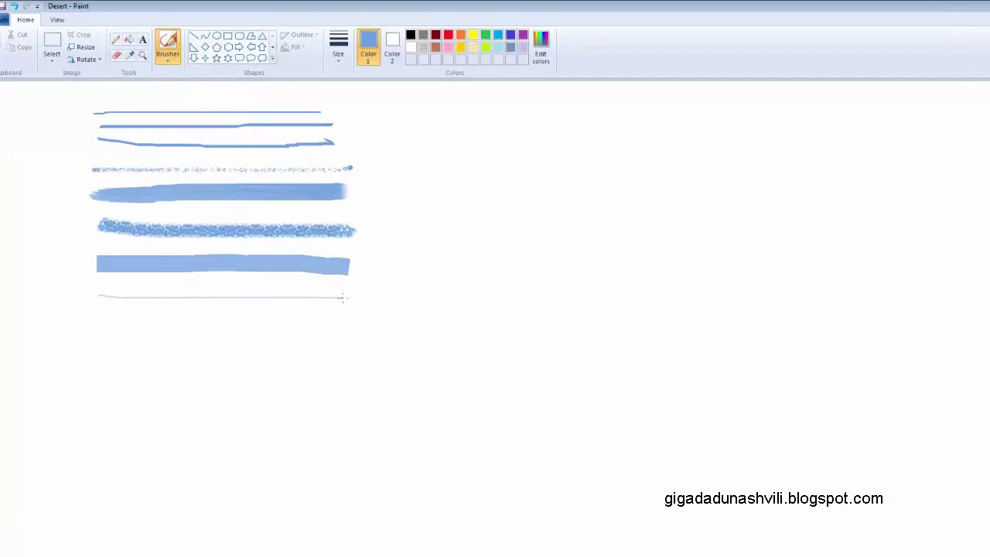
left_click(174, 54)
left_click(147, 165)
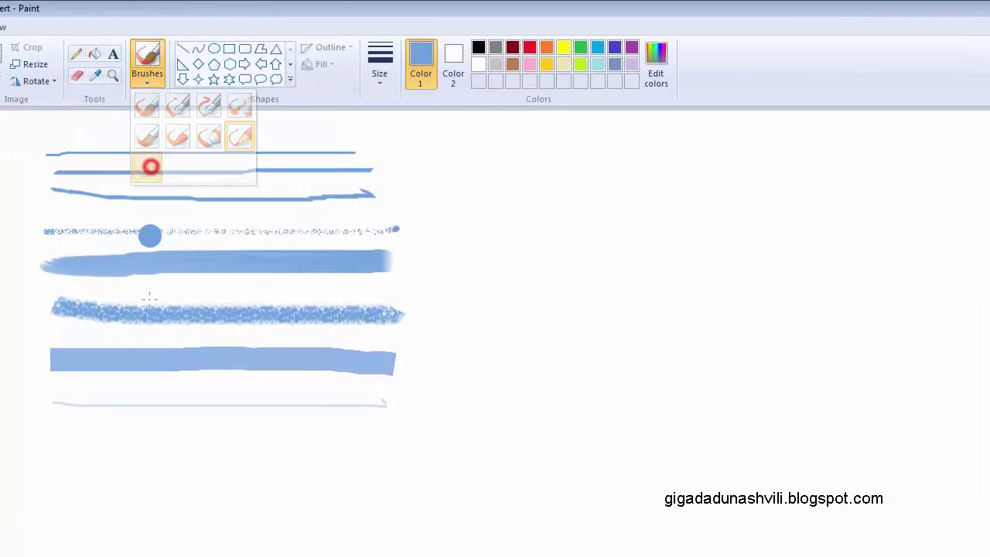
left_click_drag(50, 449, 386, 450)
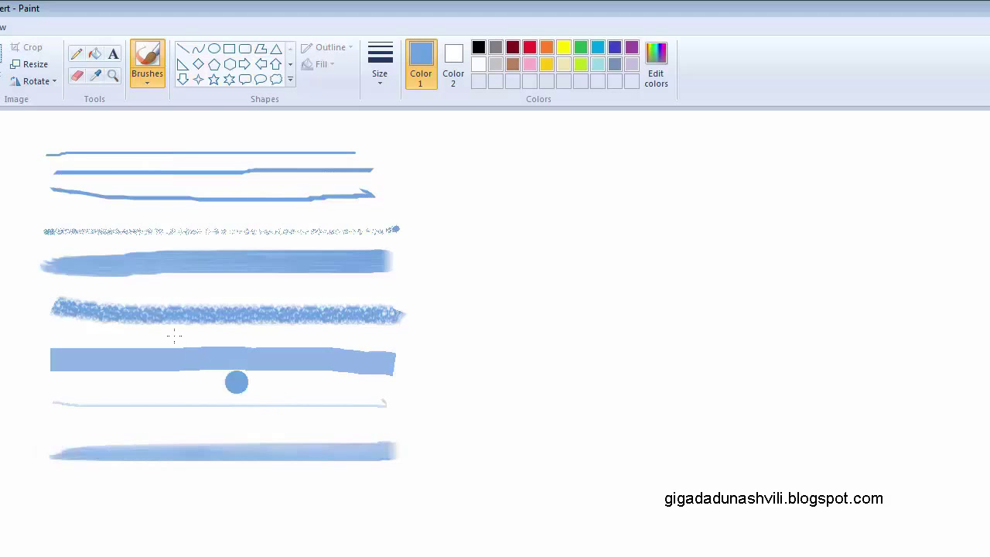
- Draw a slightly sloping straight line beside the brush strokes and a wide oval beneath that line
left_click(184, 51)
left_click_drag(432, 154, 741, 162)
left_click(214, 48)
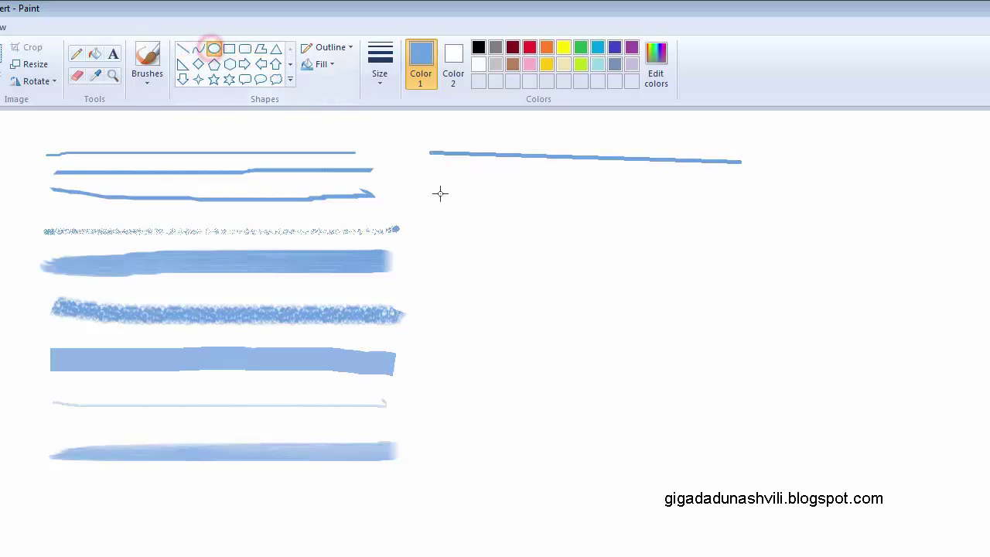
left_click_drag(440, 192, 616, 295)
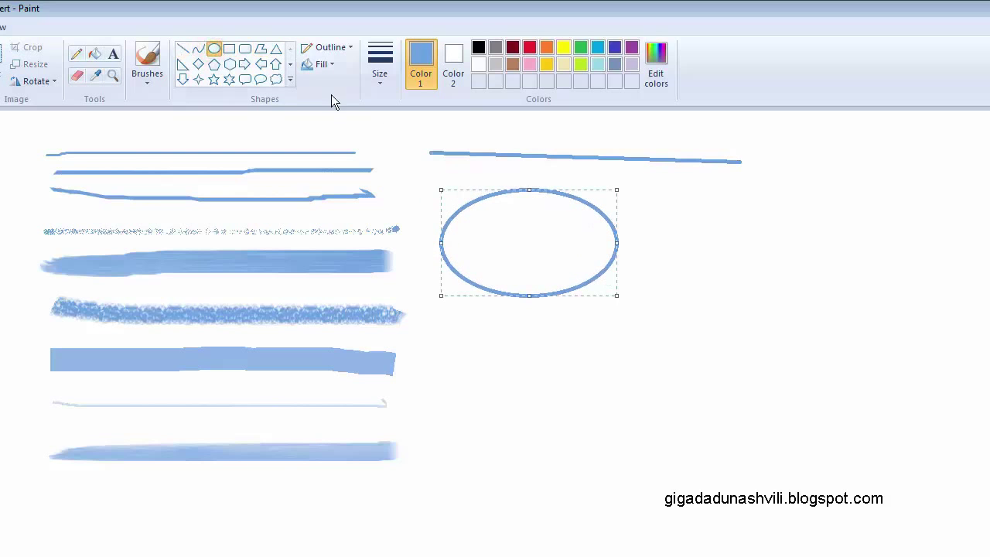
- Draw a wide rectangle to the right of the oval and a perfect circle below the oval
left_click(229, 47)
left_click_drag(669, 193, 833, 316)
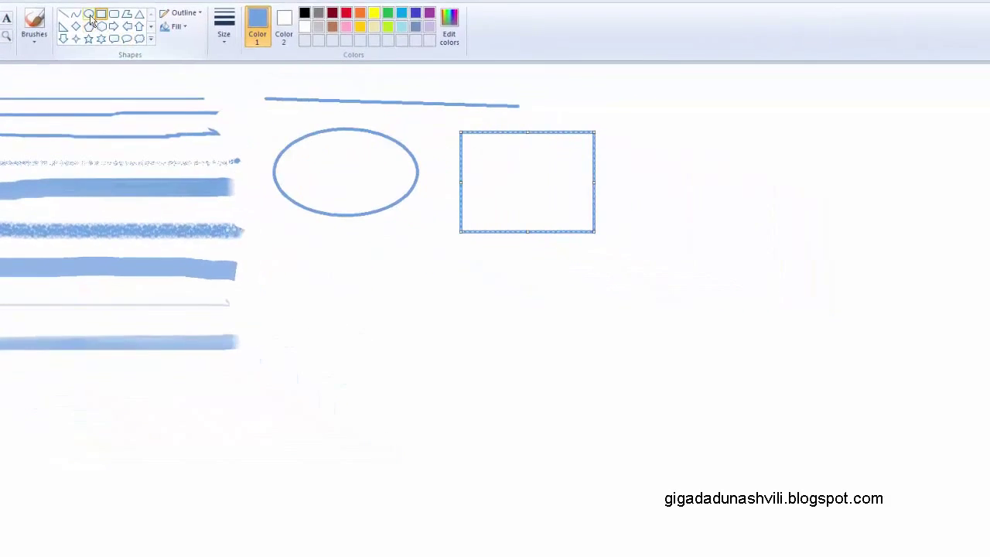
left_click(89, 15)
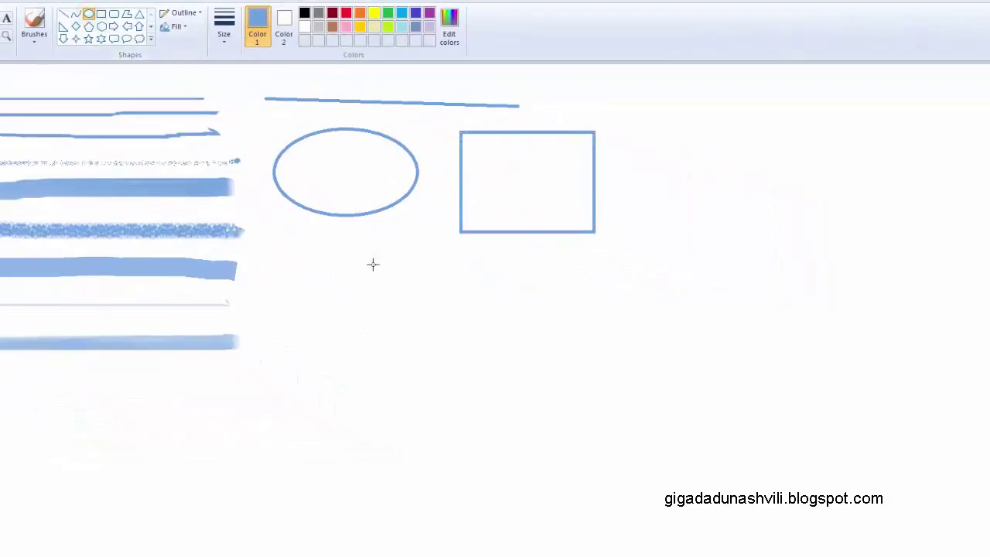
left_click_drag(316, 254, 434, 373)
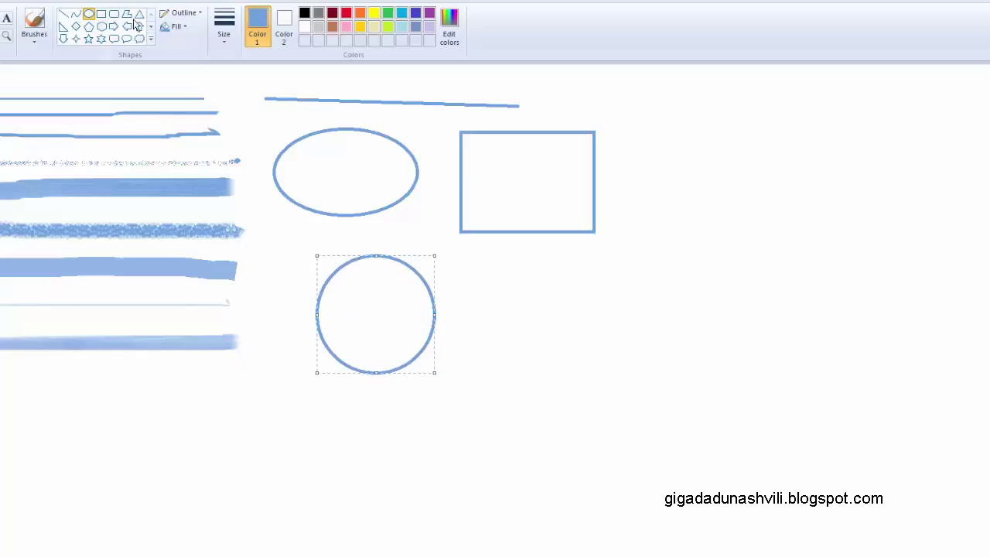
- Draw a square beside the circle and a rounded square to the right of the wide rectangle
left_click(100, 14)
left_click_drag(478, 261, 598, 380)
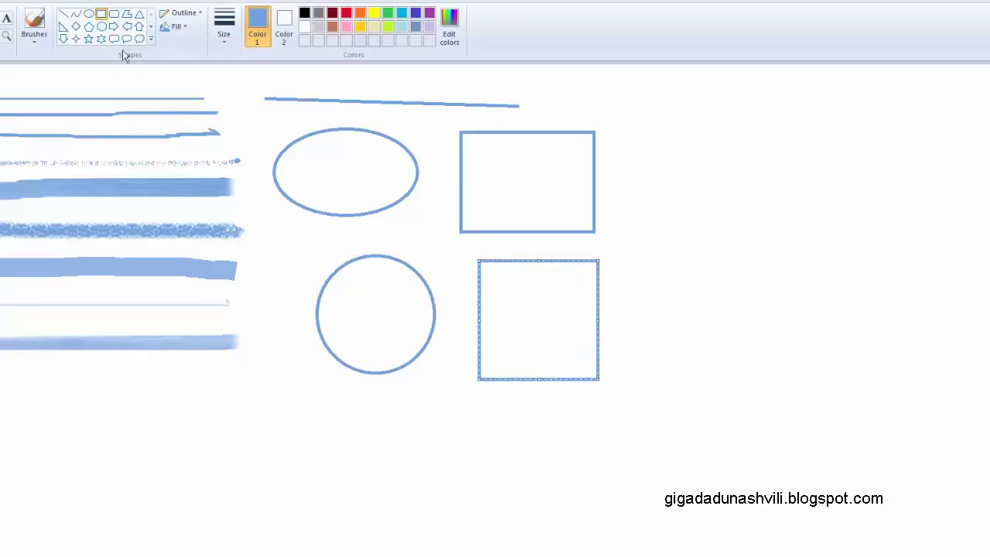
left_click(114, 14)
left_click_drag(670, 126, 807, 271)
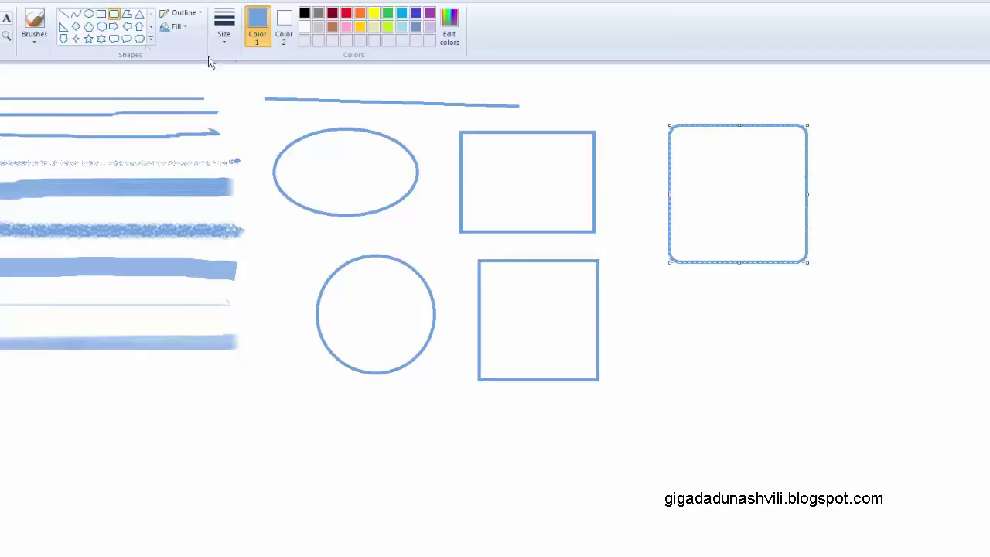
- Draw a five-point star below the brush strokes and a lightning bolt about 297 × 220 px beside it
left_click(90, 39)
left_click_drag(40, 372, 137, 457)
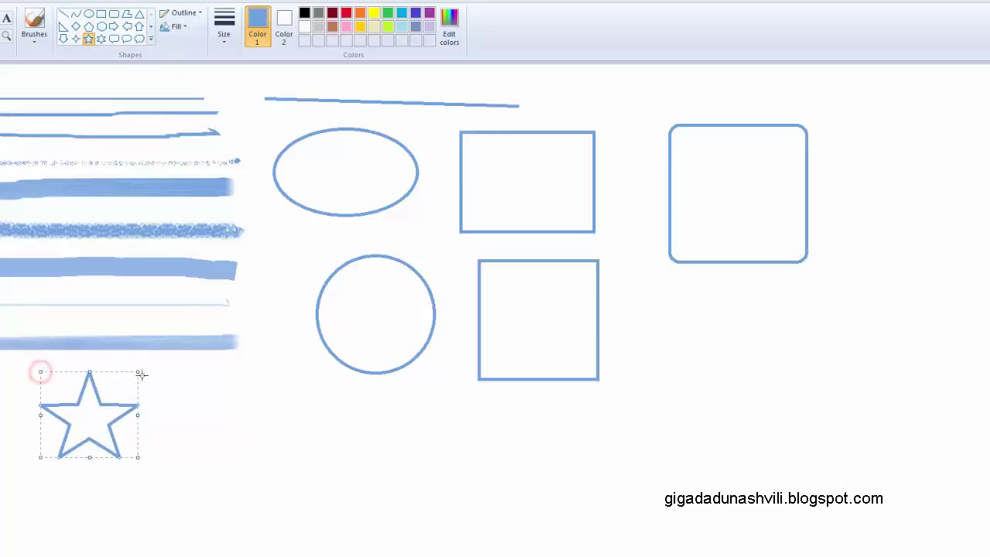
left_click(152, 41)
left_click(149, 17)
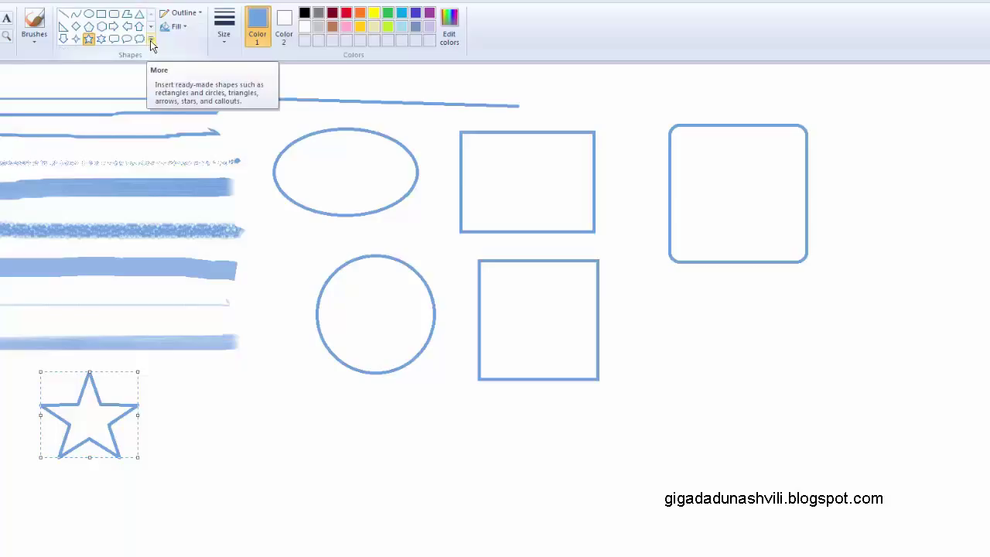
left_click(149, 40)
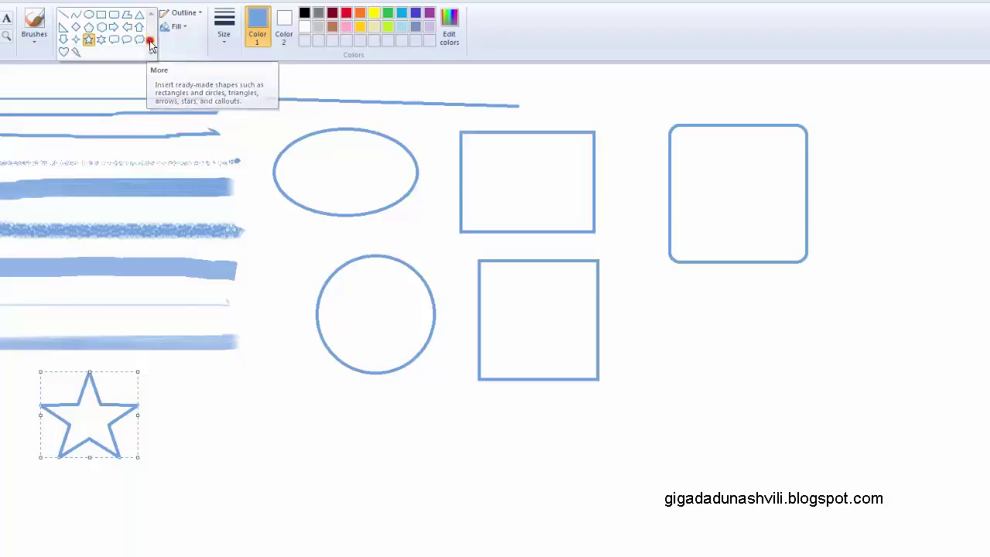
left_click(76, 53)
left_click_drag(199, 378, 386, 515)
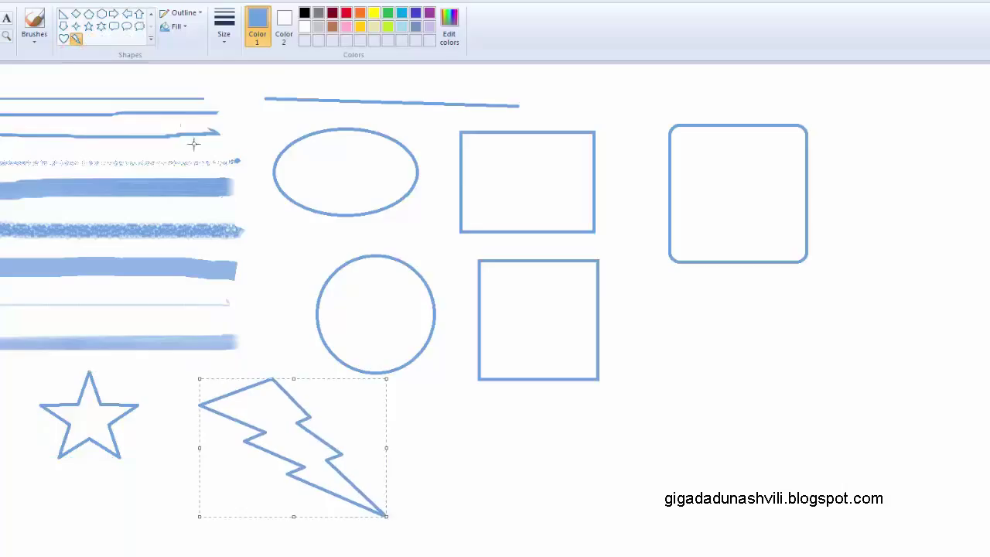
- Compare the outline styles for the lightning bolt with the brush types, and look through the line thicknesses
left_click(197, 14)
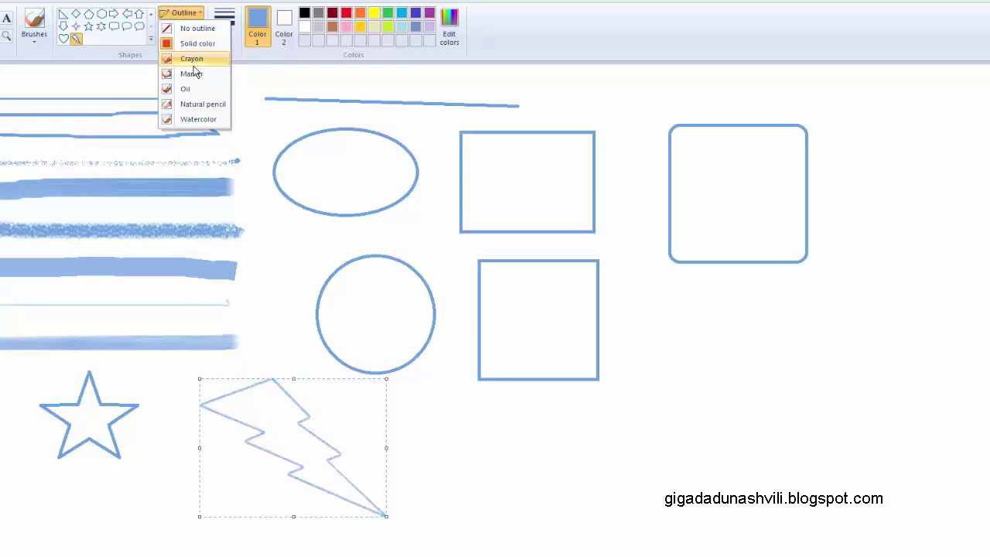
left_click(37, 39)
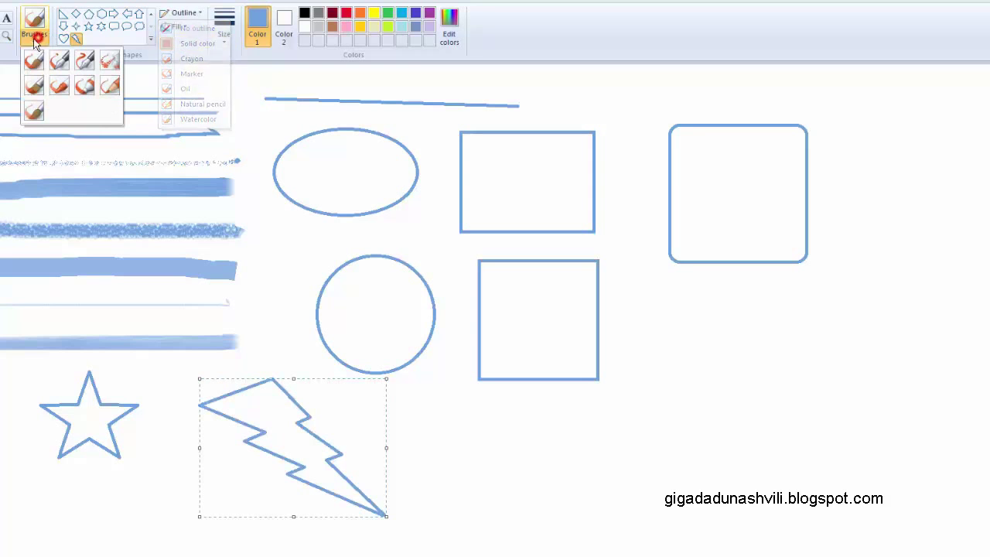
left_click(192, 14)
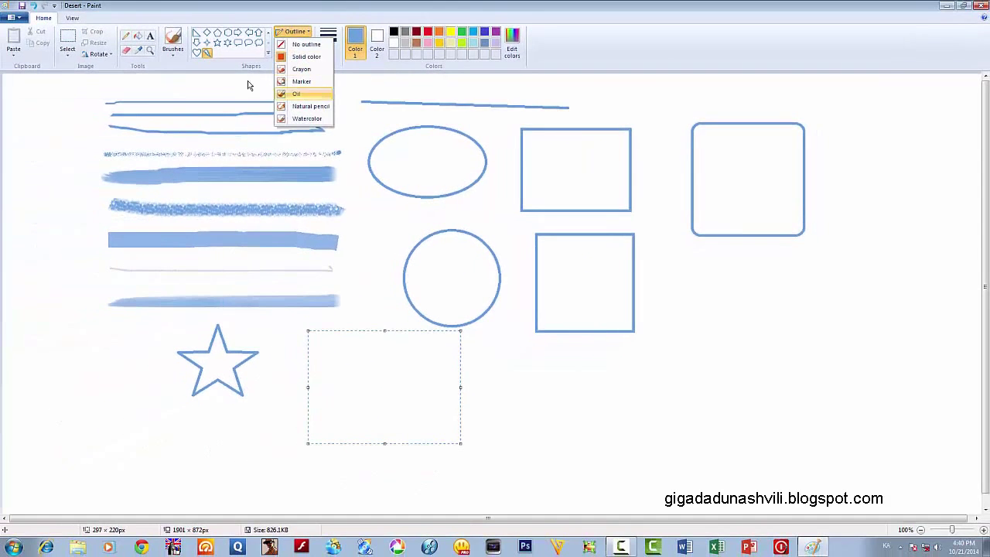
left_click(173, 53)
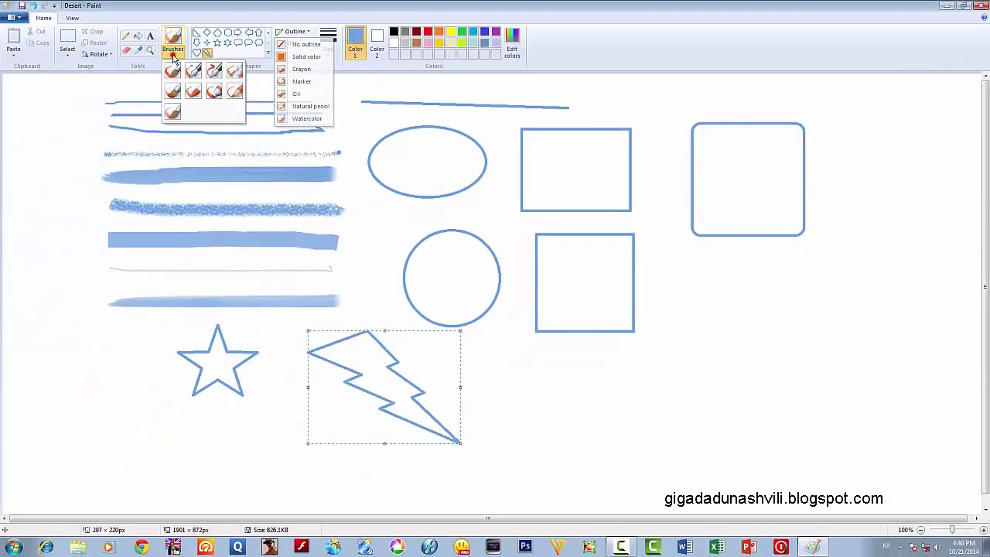
left_click(173, 55)
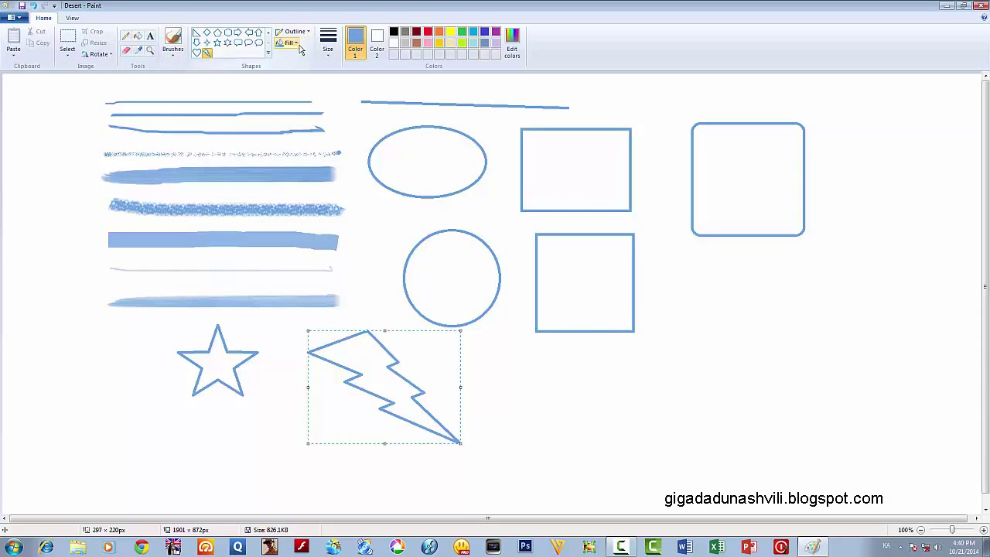
left_click(328, 43)
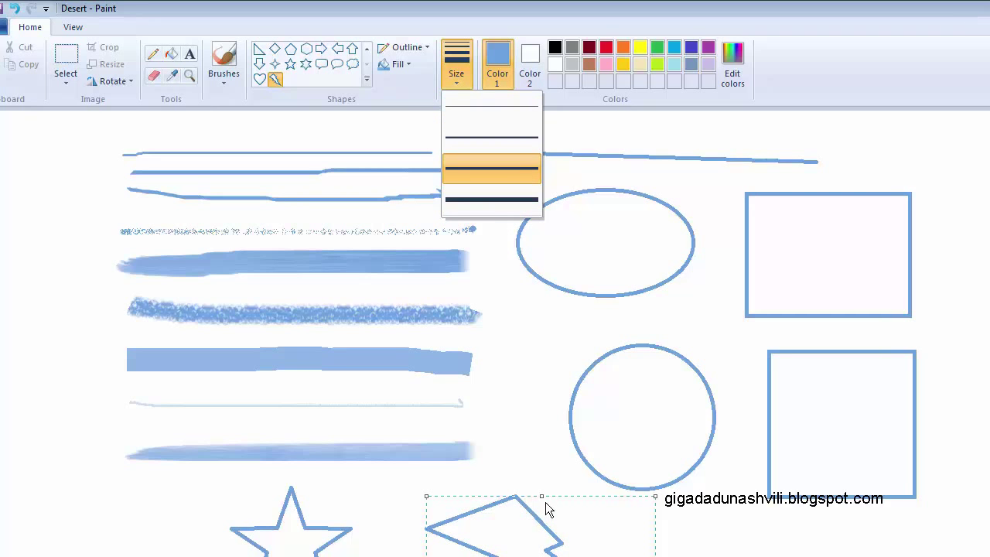
left_click(502, 104)
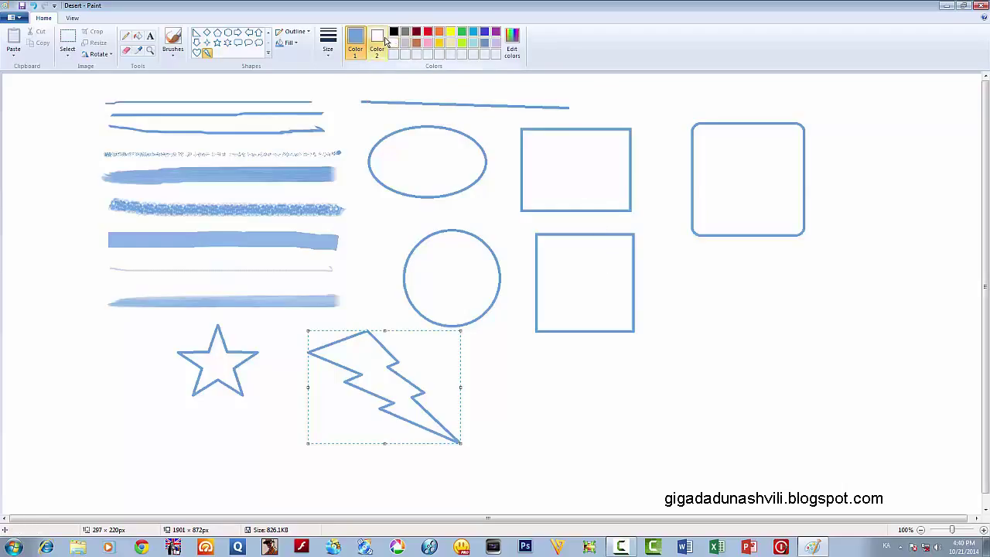
- Try rose as Color 2 and set Color 2 to green
left_click(376, 40)
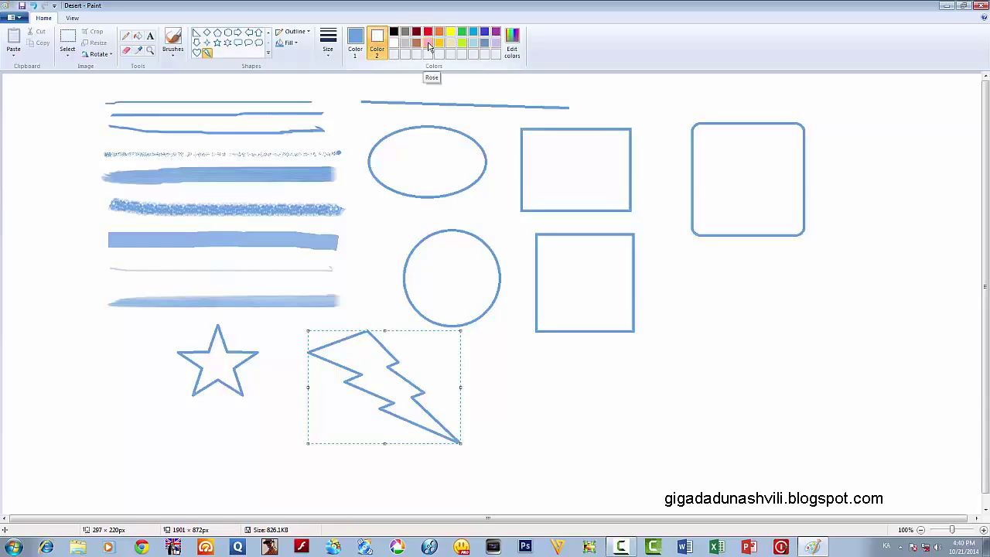
left_click(429, 45)
left_click(464, 33)
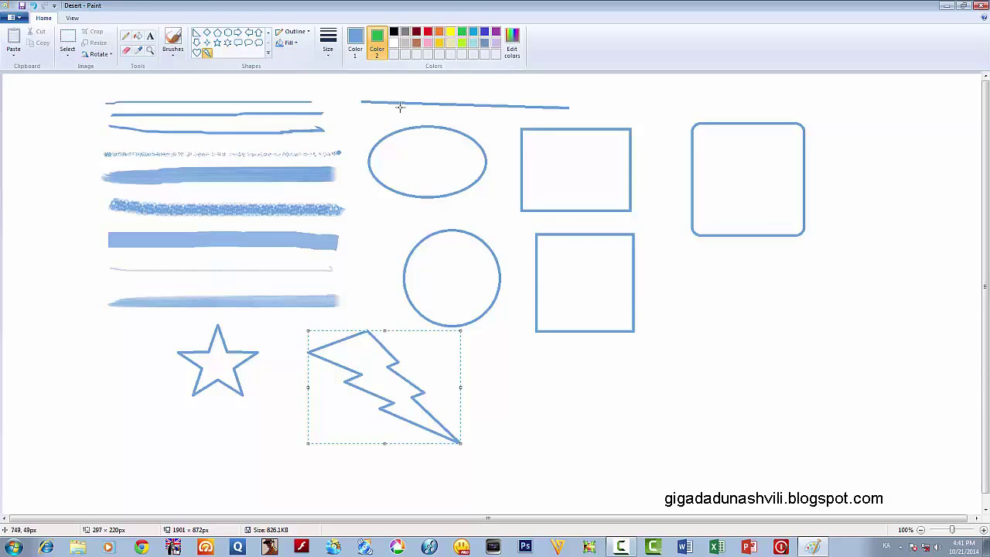
- Fill the oval with the blue Color 1 and the wide rectangle with the green Color 2
left_click(137, 37)
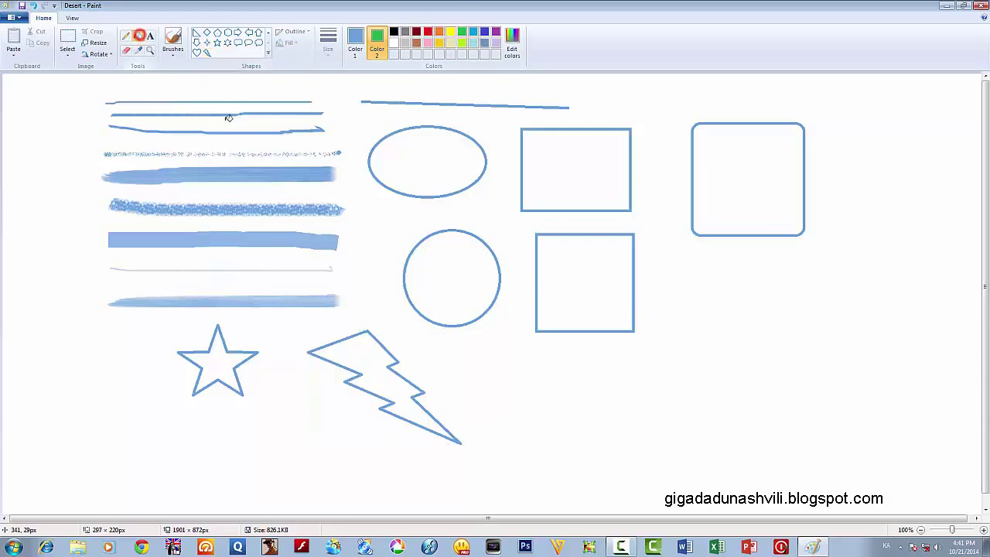
left_click(441, 156)
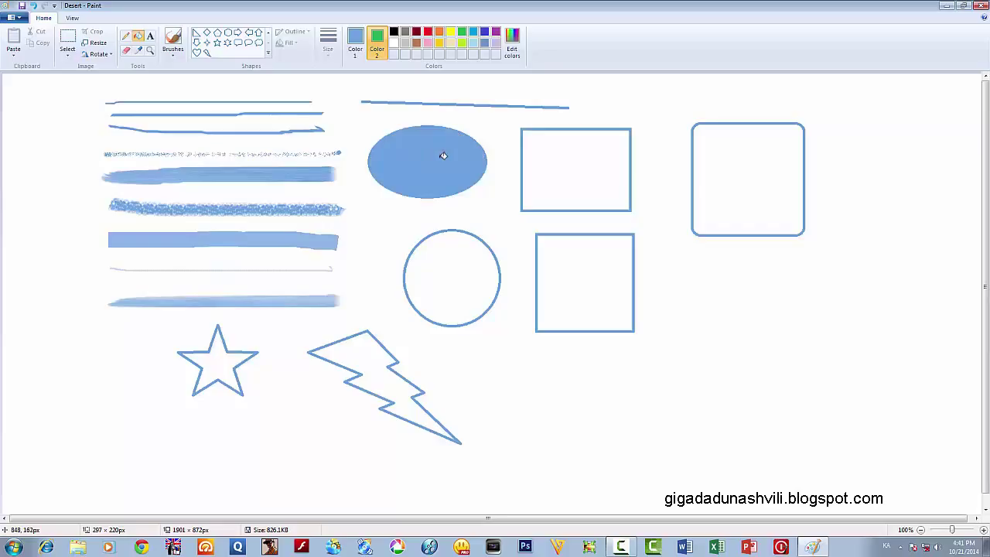
right_click(553, 156)
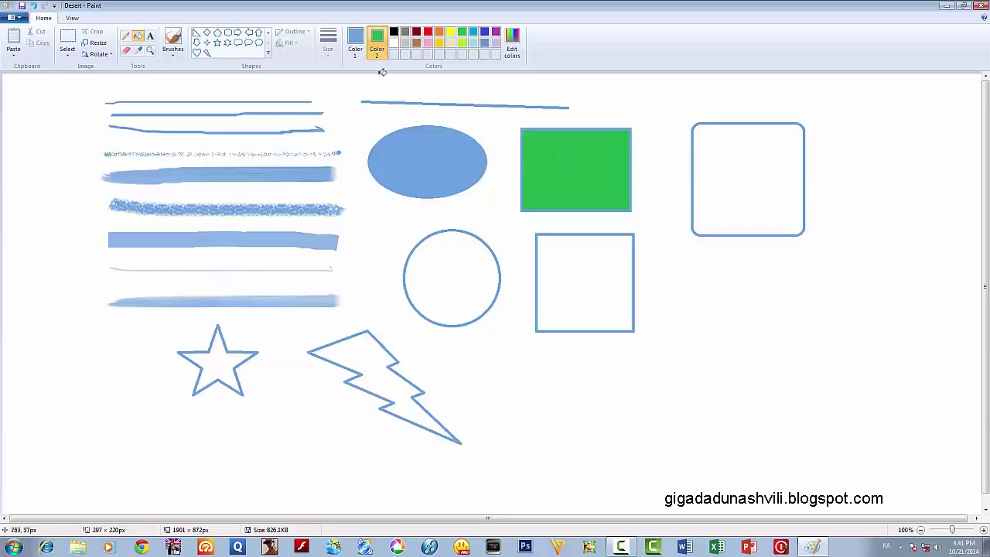
- Fill the canvas background with the blue Color 1, refill it with the green Color 2, and undo the green fill
left_click(355, 38)
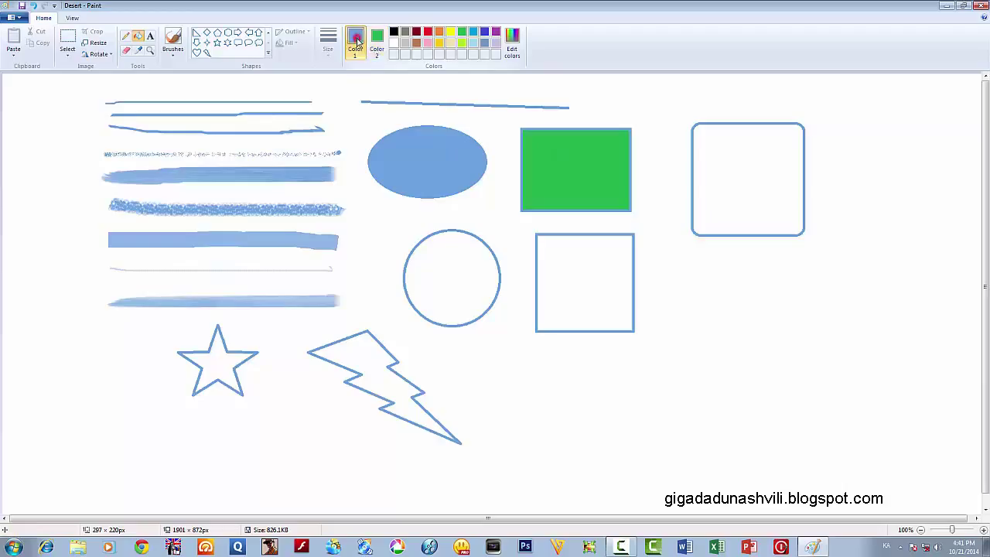
left_click(667, 99)
right_click(667, 99)
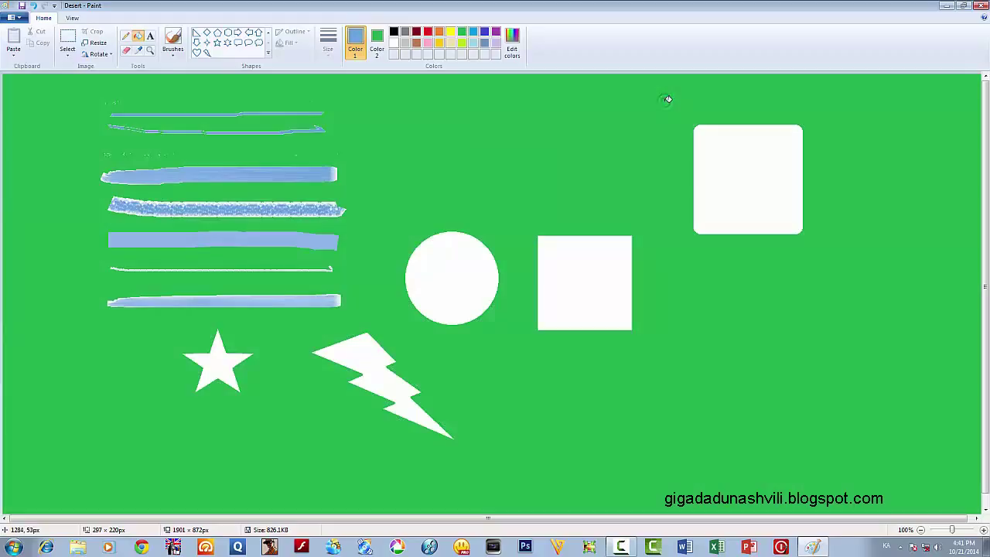
left_click(36, 8)
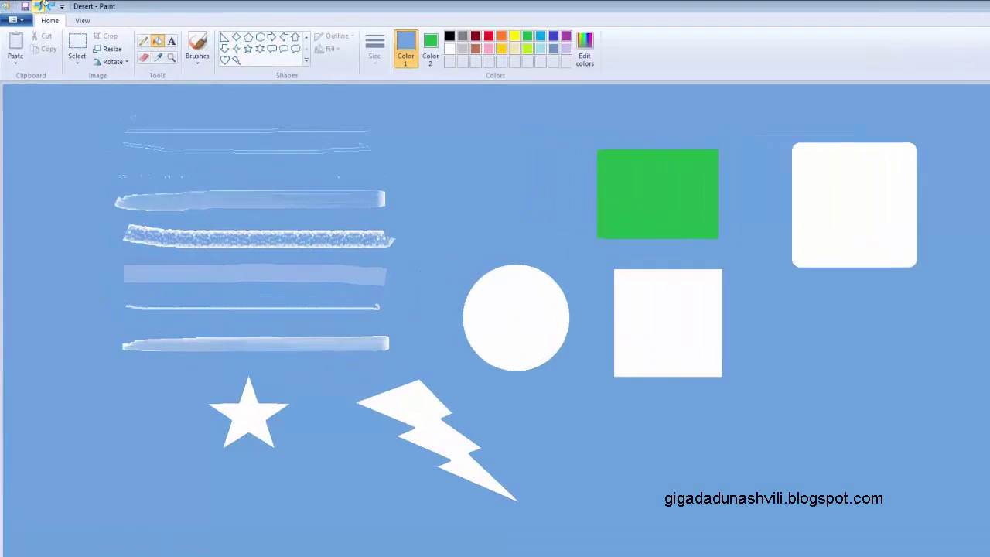
- Undo the blue background fill, redo it, and undo it again
left_click(35, 8)
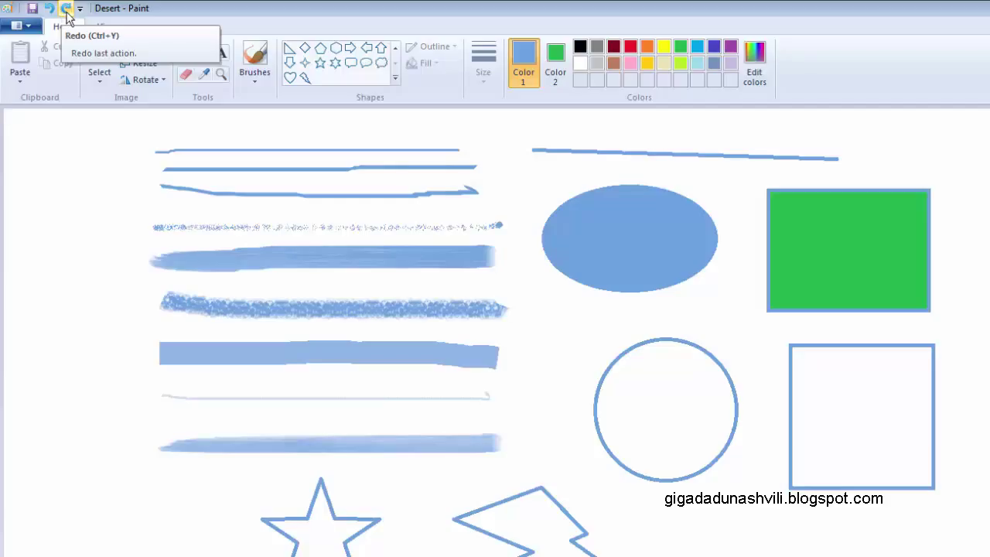
left_click(68, 14)
left_click(51, 9)
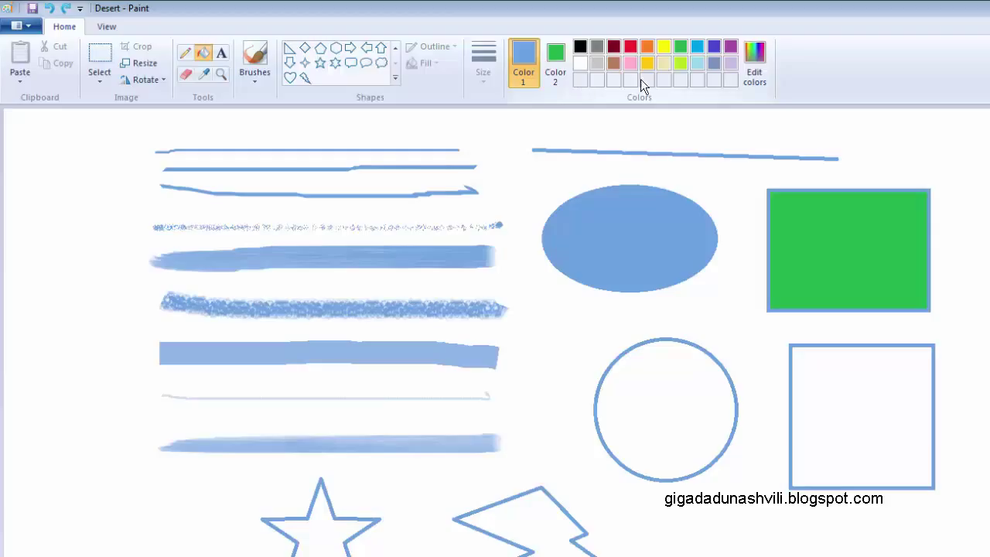
- Mix a custom magenta for Color 1 (red 250, green 56, blue 182) and fill the square below the green rectangle with it
left_click(762, 64)
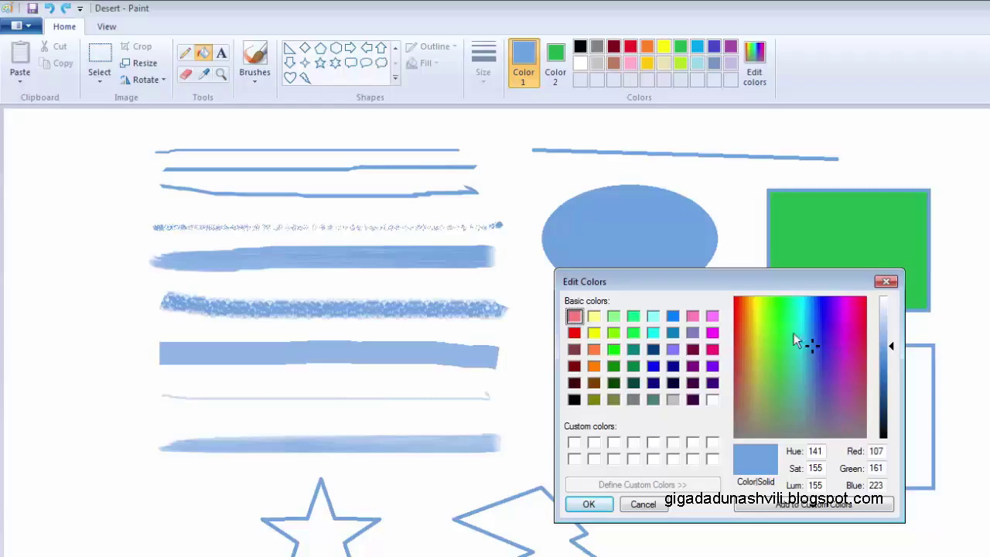
left_click(824, 303)
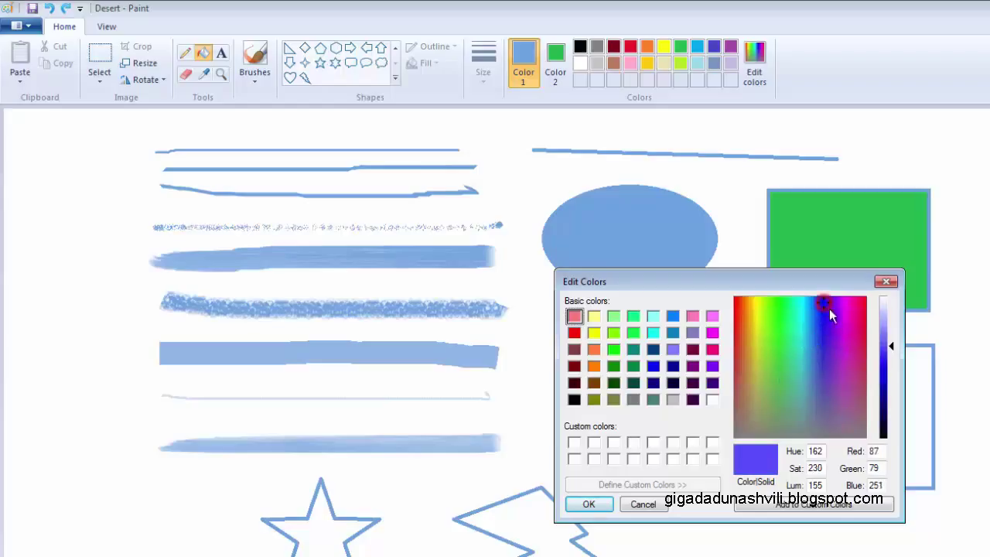
left_click(853, 305)
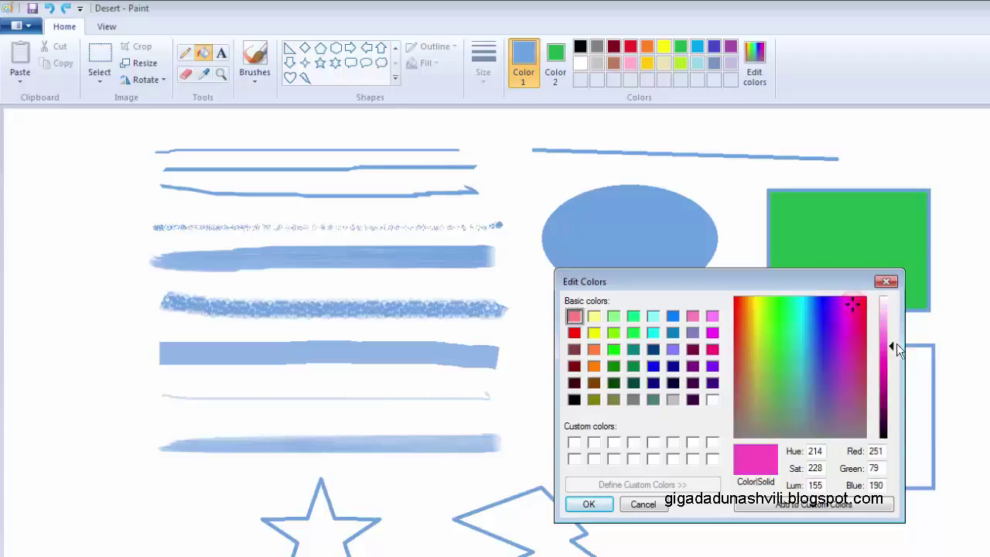
mouse_move(894, 349)
left_mouse_down()
mouse_move(893, 397)
mouse_move(894, 315)
mouse_move(894, 417)
mouse_move(893, 313)
mouse_move(891, 424)
mouse_move(890, 318)
mouse_move(891, 357)
left_mouse_up()
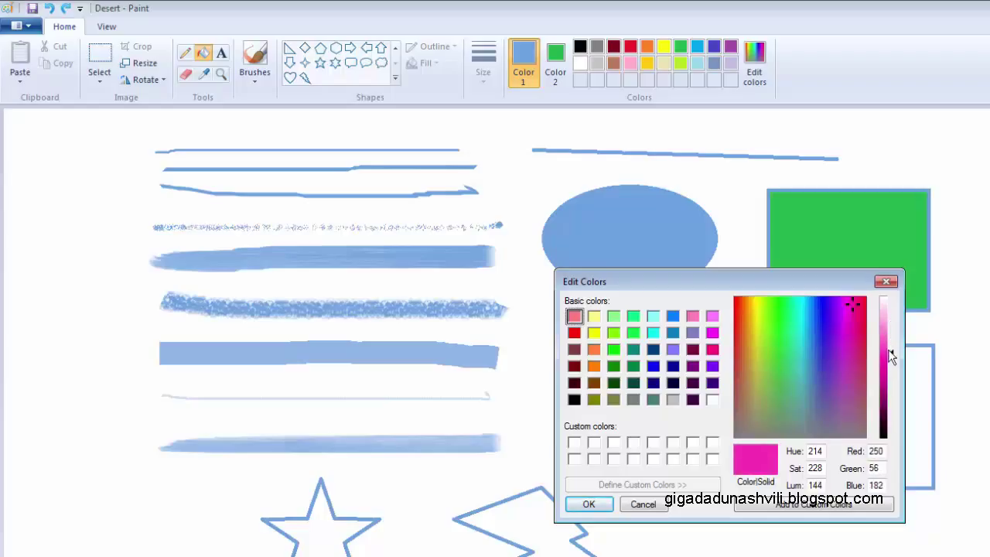
left_click(589, 505)
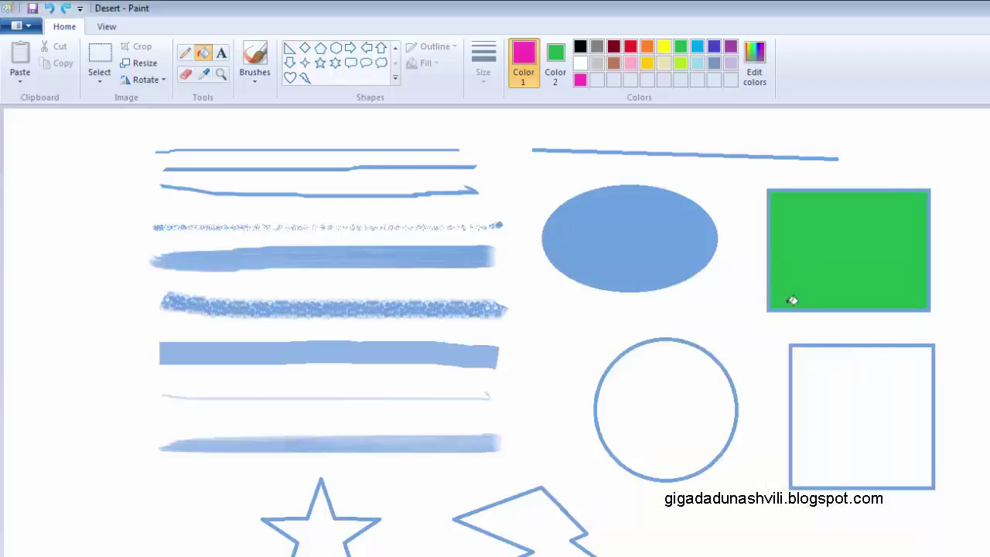
left_click(859, 382)
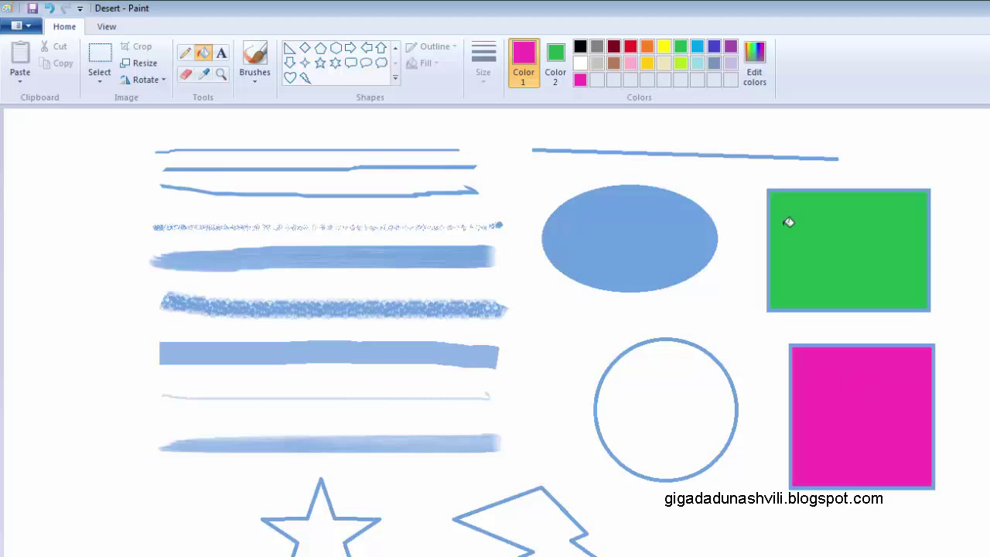
- Rotate the whole picture right 90° and rotate it back left 90°
left_click(142, 80)
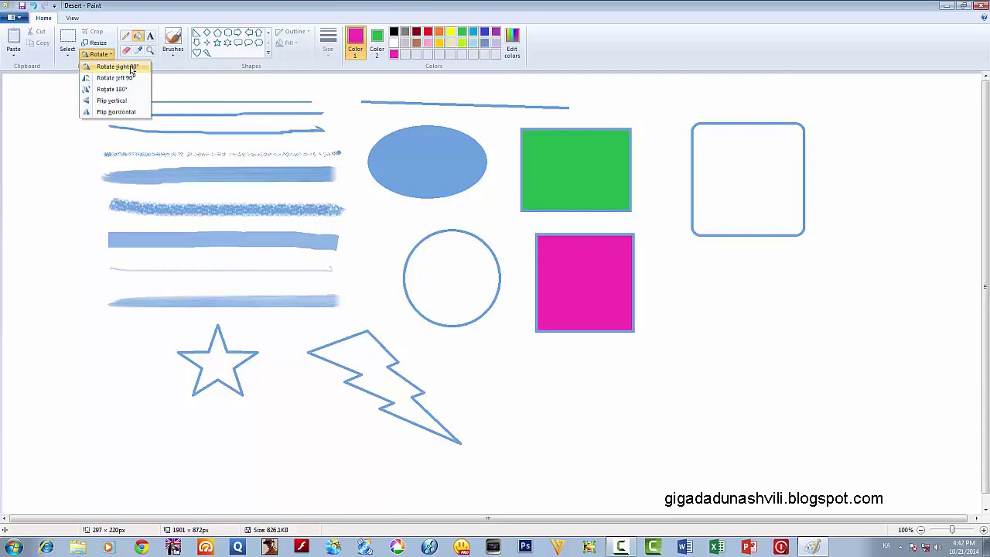
left_click(136, 67)
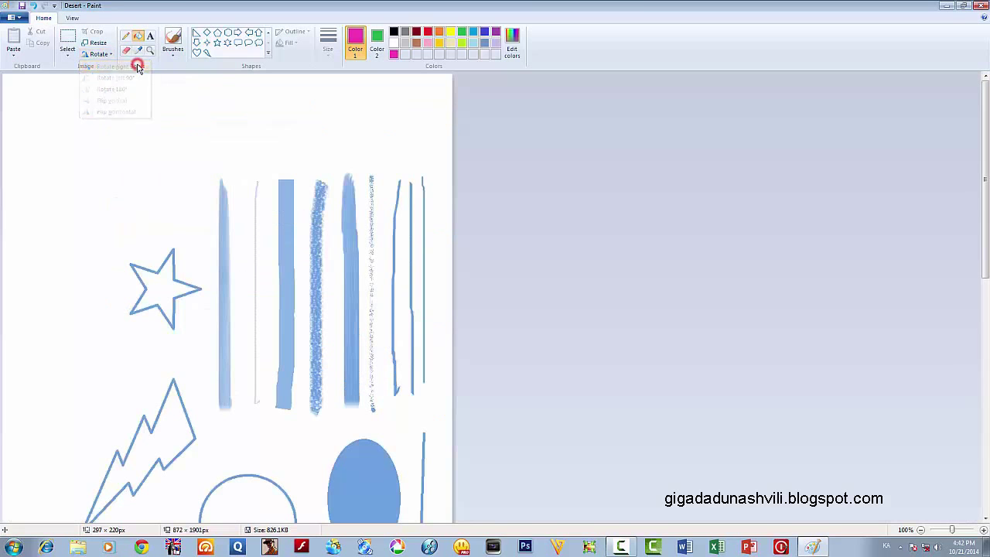
scroll(240, 181, "down", 5)
scroll(241, 181, "up", 5)
left_click(99, 54)
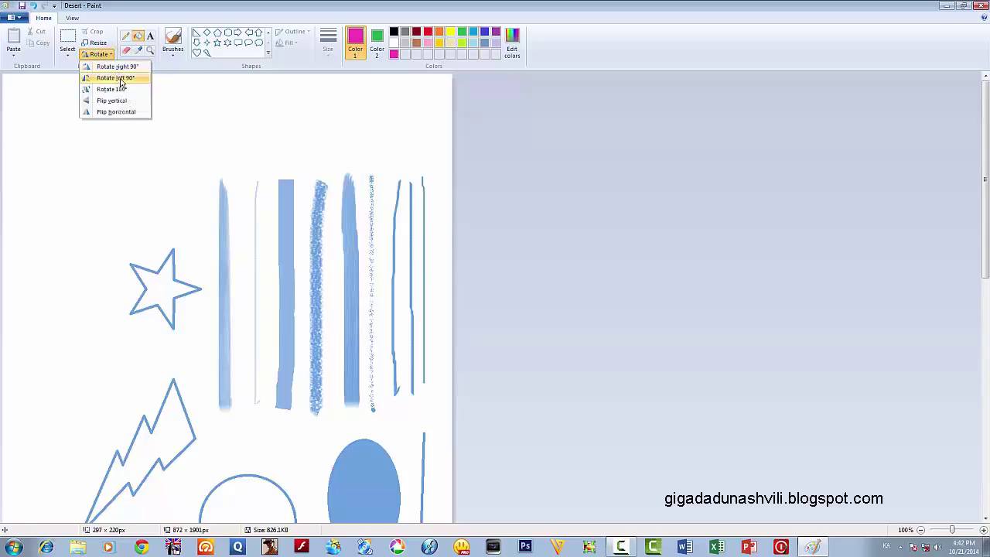
left_click(120, 80)
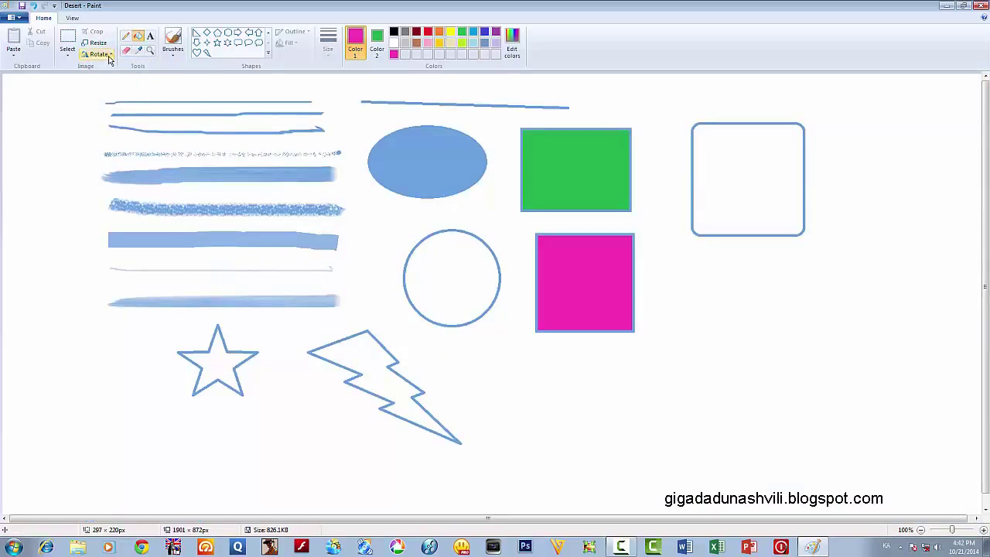
- Rotate the whole picture by 180° twice
left_click(109, 56)
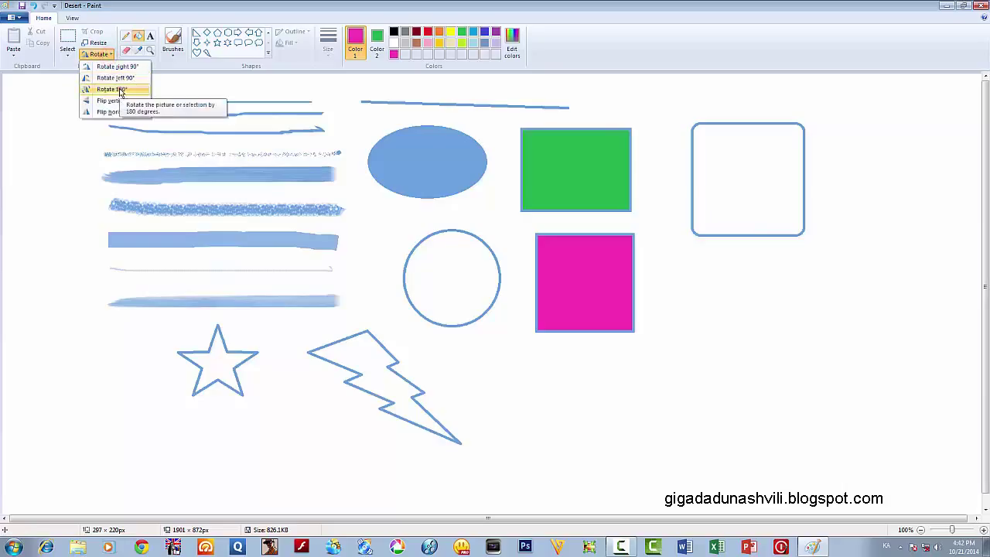
left_click(120, 89)
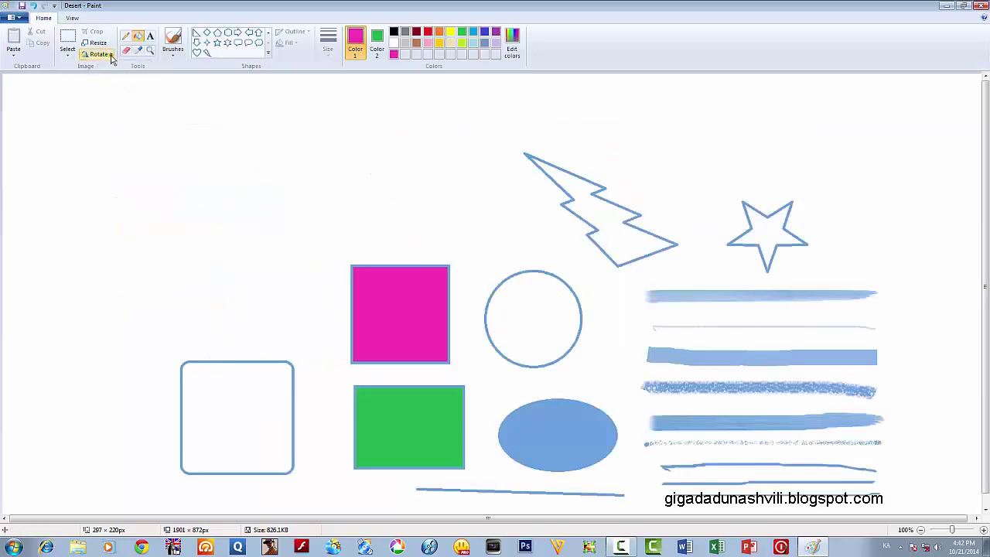
left_click(109, 54)
left_click(122, 89)
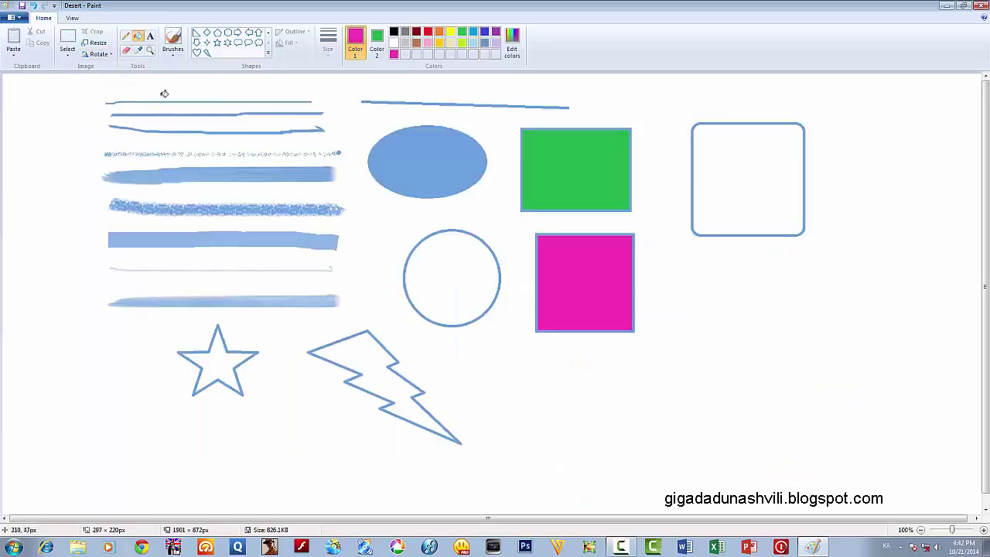
- Flip the whole picture horizontally and back, and flip it vertically and back
left_click(110, 54)
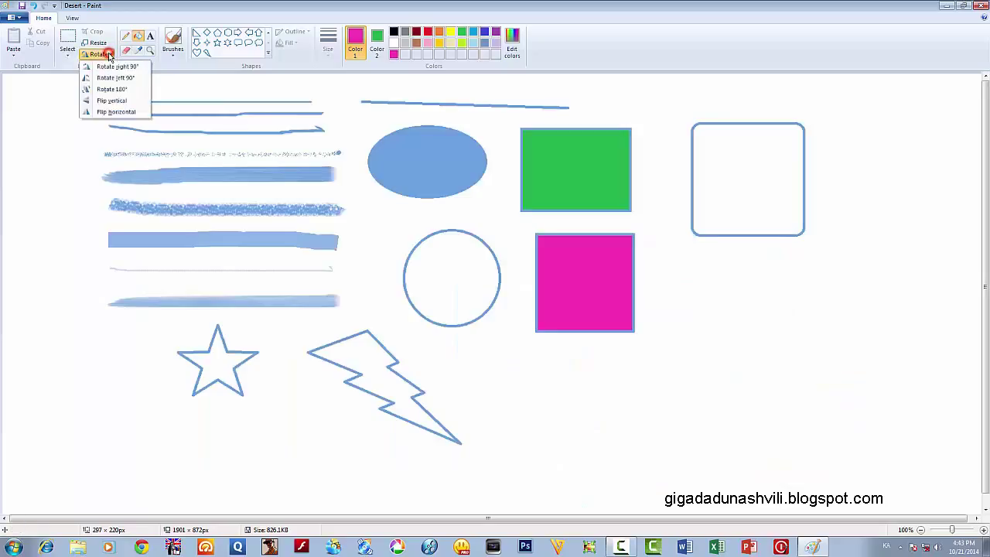
left_click(124, 113)
left_click(99, 54)
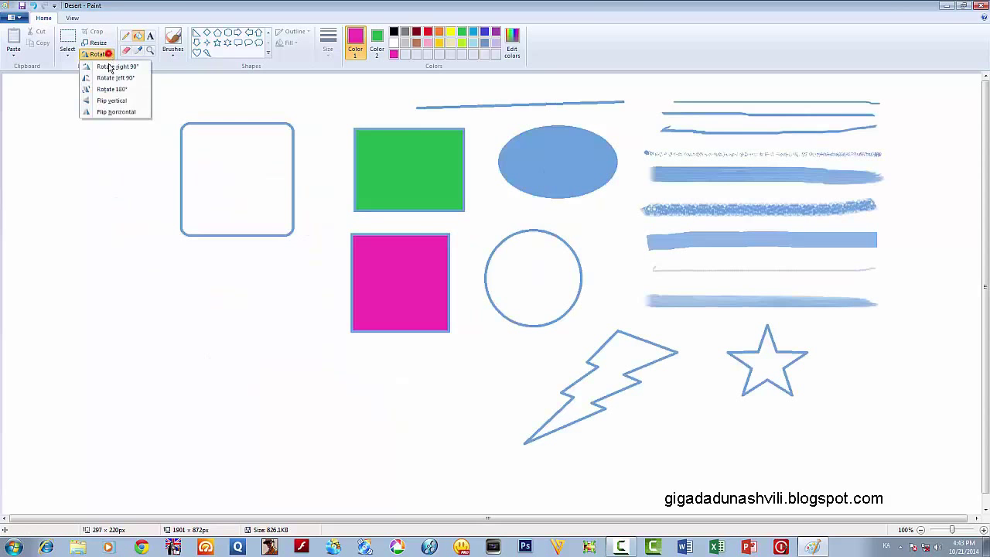
left_click(122, 112)
left_click(99, 55)
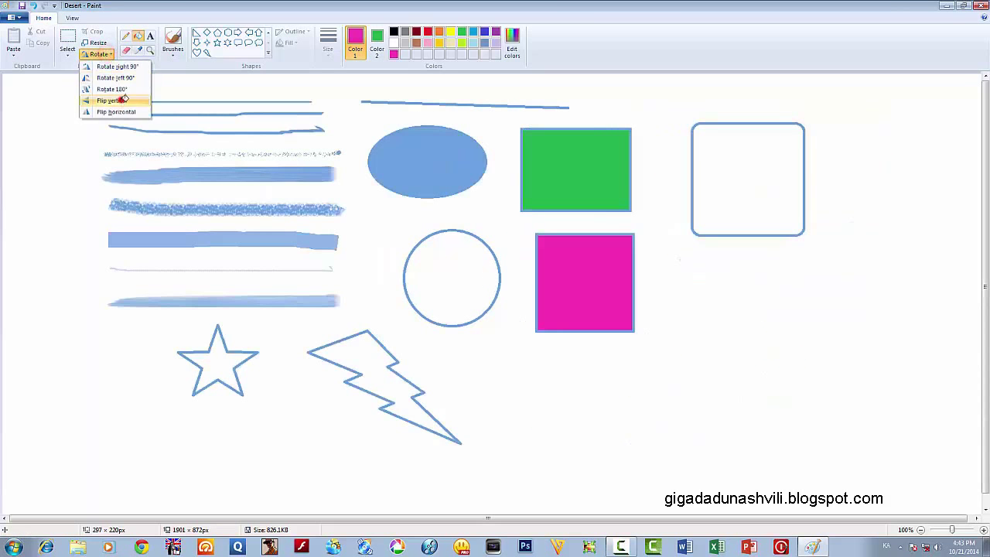
left_click(121, 100)
left_click(100, 54)
left_click(116, 101)
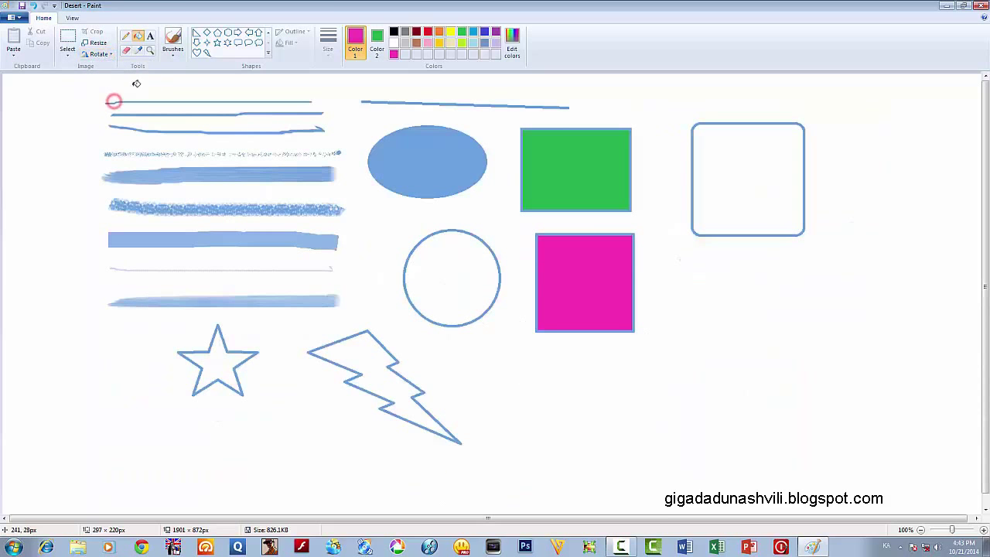
- Select a rectangular area around all the strokes and shapes, about 1436 × 728 px, and crop the picture to it
left_click(75, 41)
left_click_drag(95, 85, 835, 460)
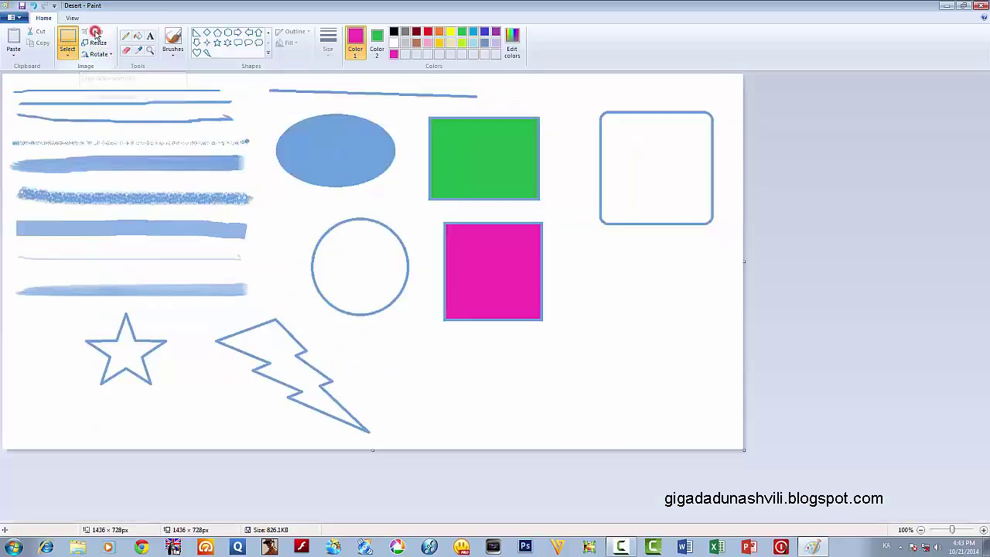
left_click(95, 35)
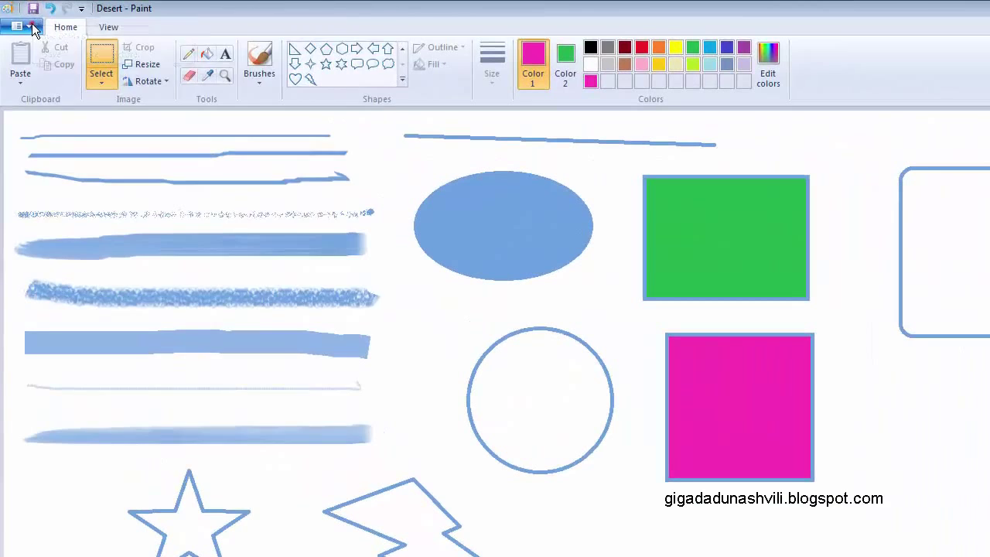
- Save the picture as a new JPEG file named ნახატი on the Desktop
left_click(21, 15)
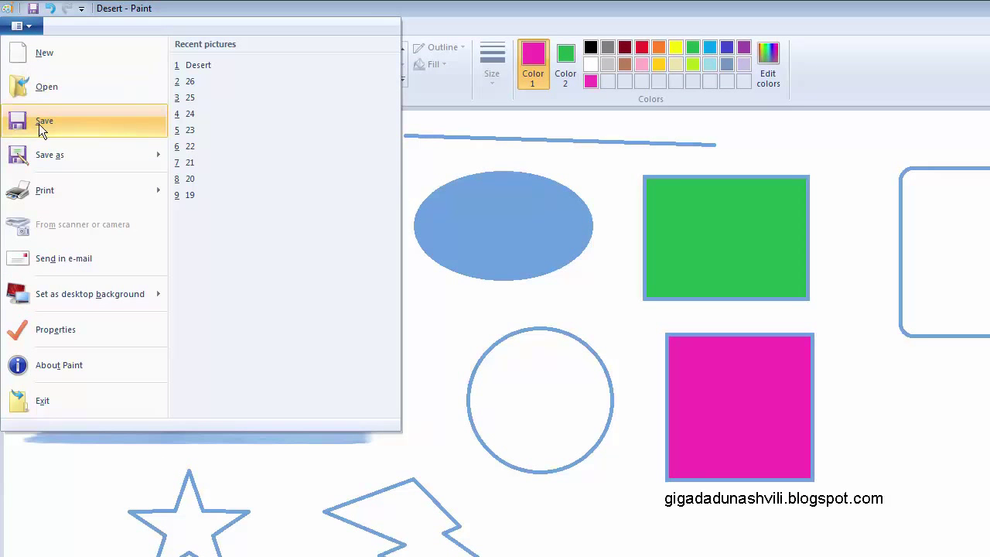
mouse_move(46, 158)
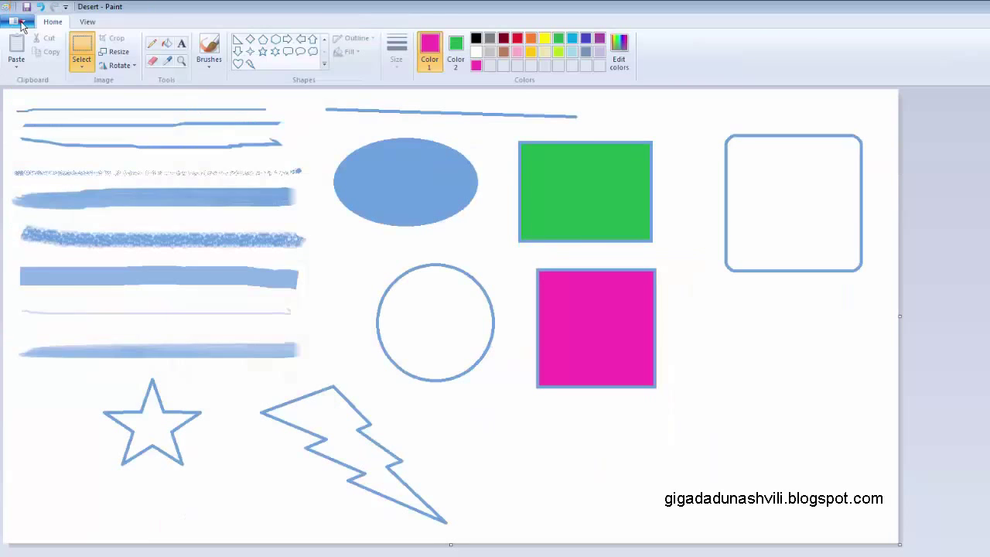
left_click(21, 26)
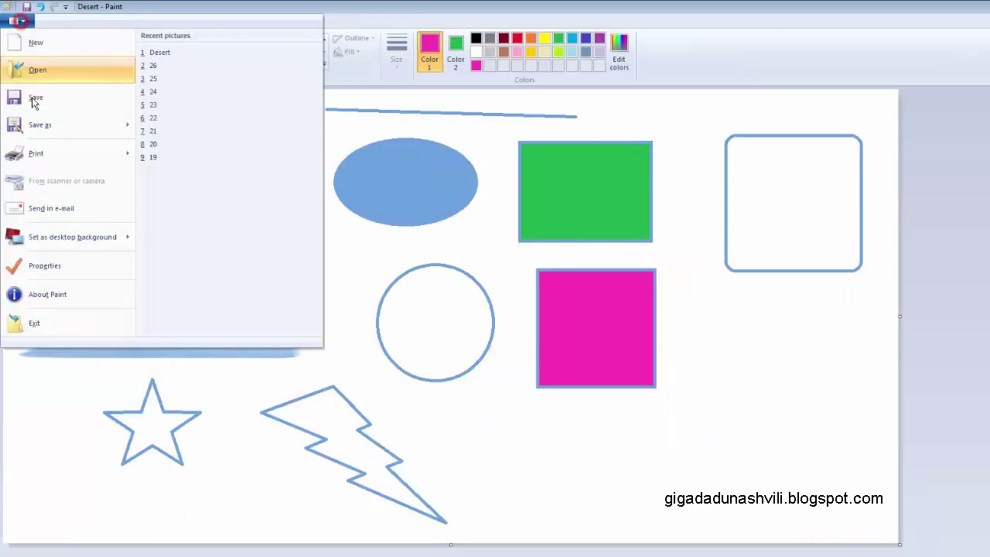
left_click(38, 157)
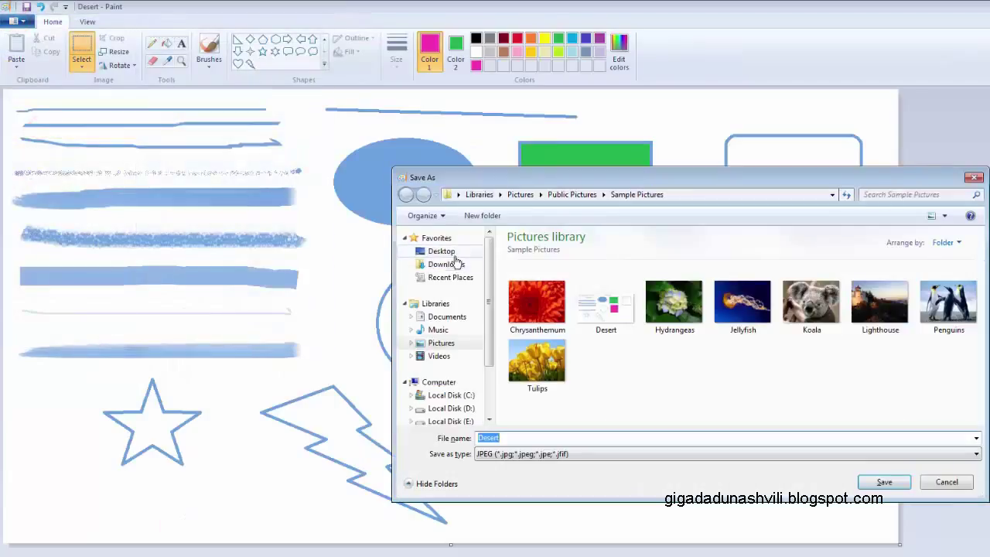
left_click(451, 253)
left_click(536, 442)
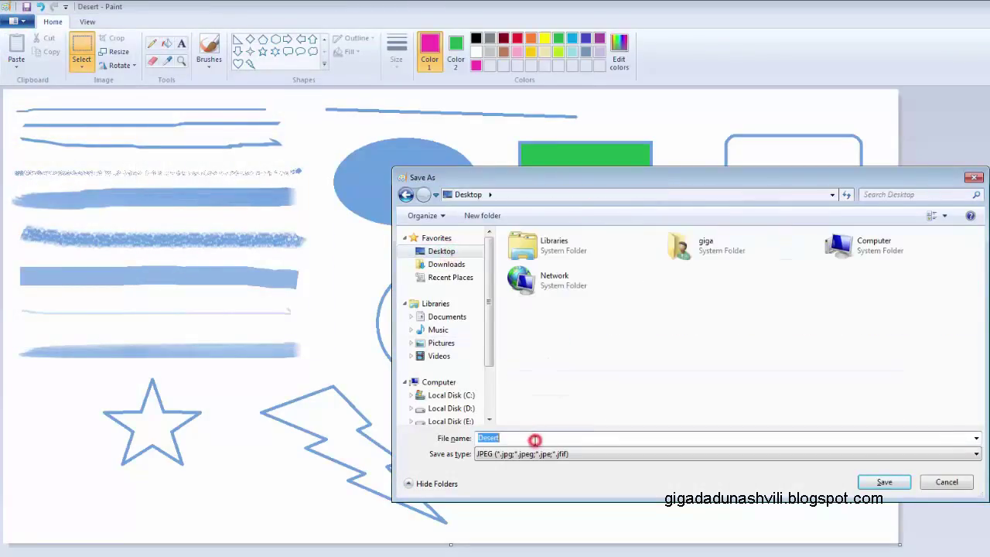
left_click(562, 455)
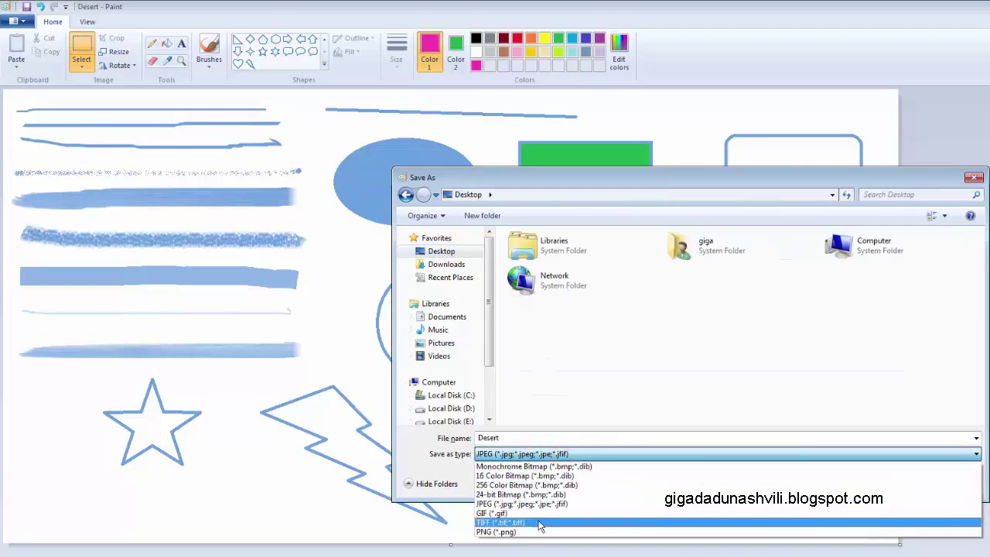
left_click(596, 343)
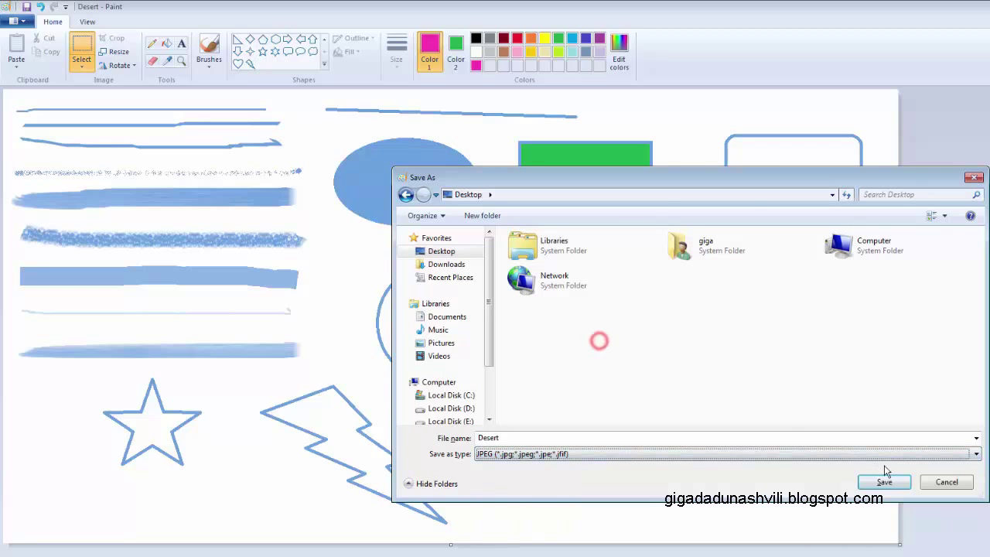
left_click(647, 438)
type("ნახატი")
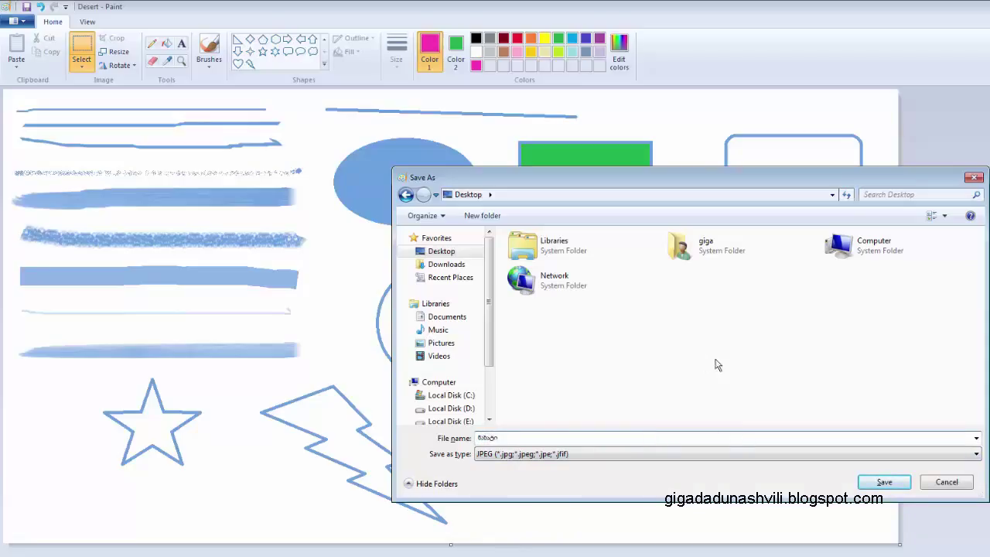
left_click(883, 483)
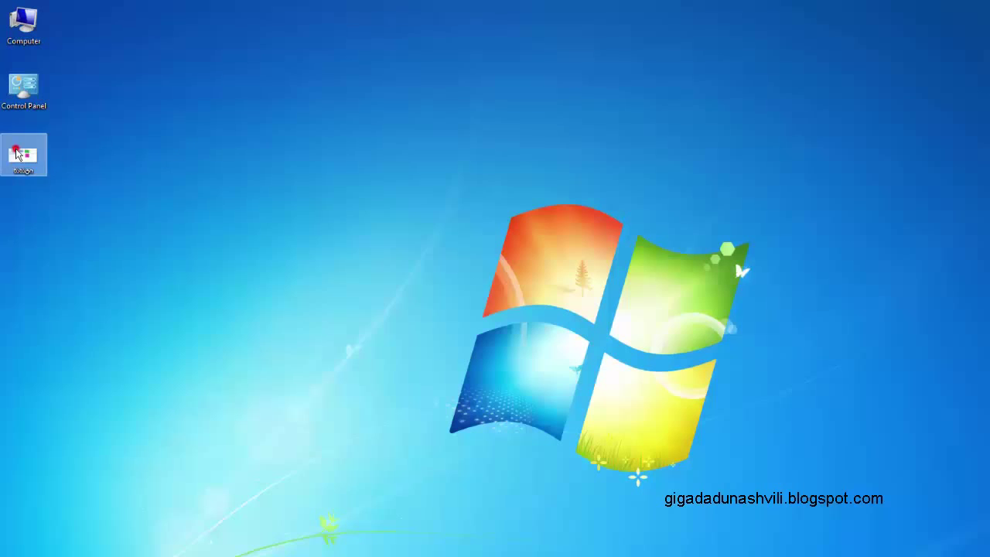
- Open the saved ნახატი picture from the desktop in Windows Photo Viewer
left_click(22, 153)
double_click(22, 154)
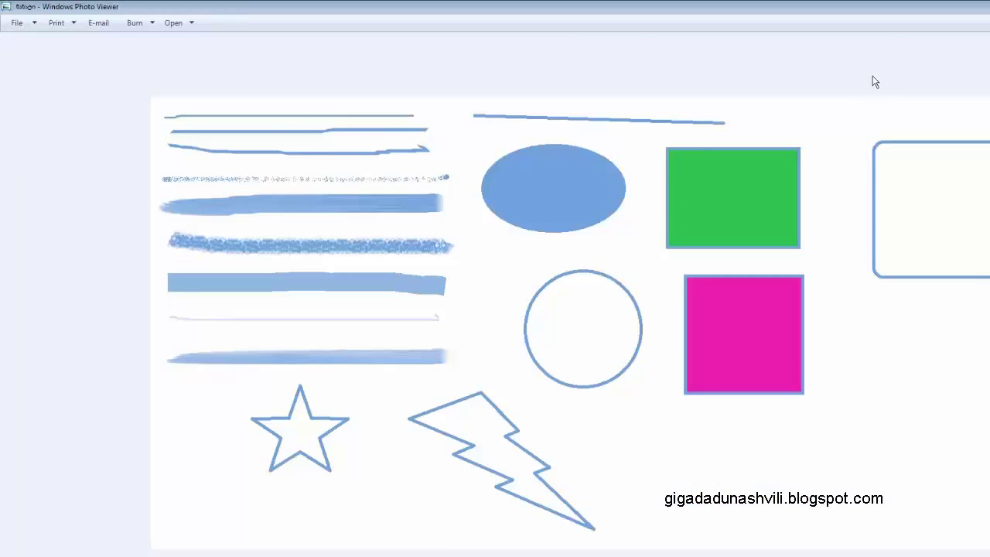